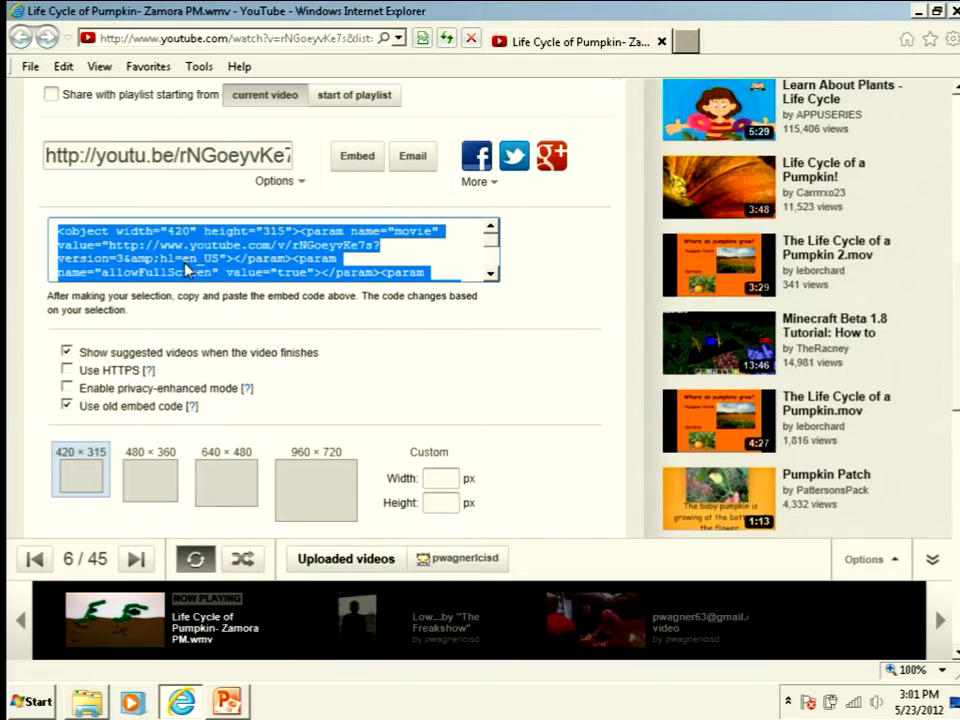
- Switch to PowerPoint and paste the copied YouTube embed code as a web-site video for slide 2
click(228, 702)
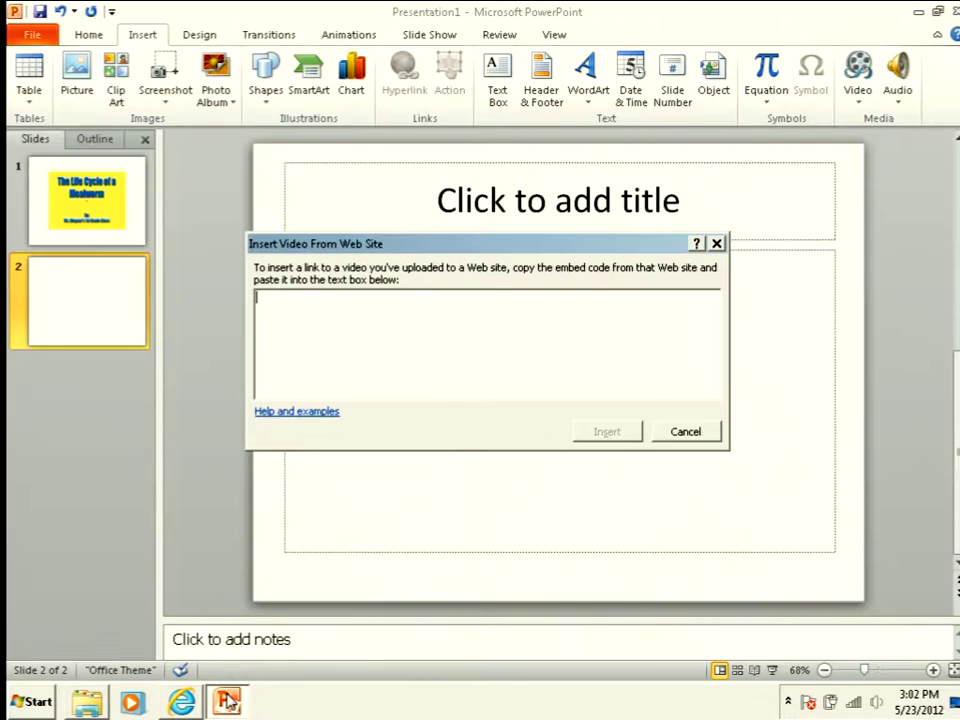
text(<object width="420" height="315"><param name="movie" value="http://www.youtube.com/v/rNGoeyvKe7s?version=3&amp;hl=en_US"></param><param name="allowFullScreen" value="true"></param><param name="allowscriptaccess" value="always"></param><embed src="http://www.youtube.com/v/rNGoeyvKe7s?version=3&amp;hl=en_US" type="application/x-shockwave-flash" width="420" height="315" allowscriptaccess="always" allowfullscreen="true"></embed></object>)
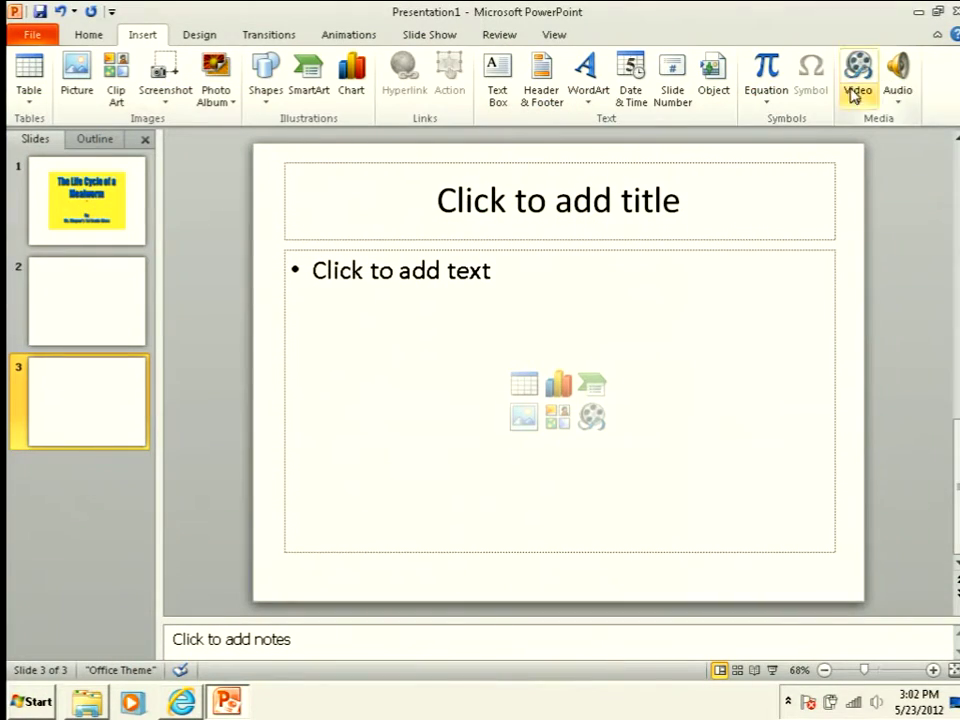
- Insert the audio file from the desktop's Video elements folder onto slide 3 and show its playback options
click(904, 105)
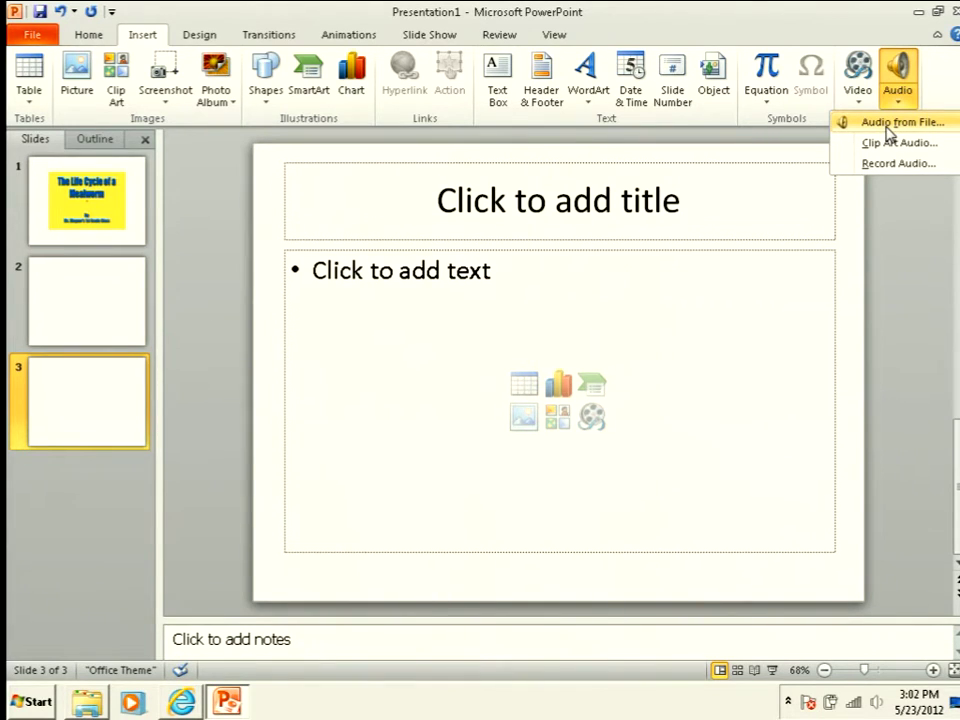
click(887, 127)
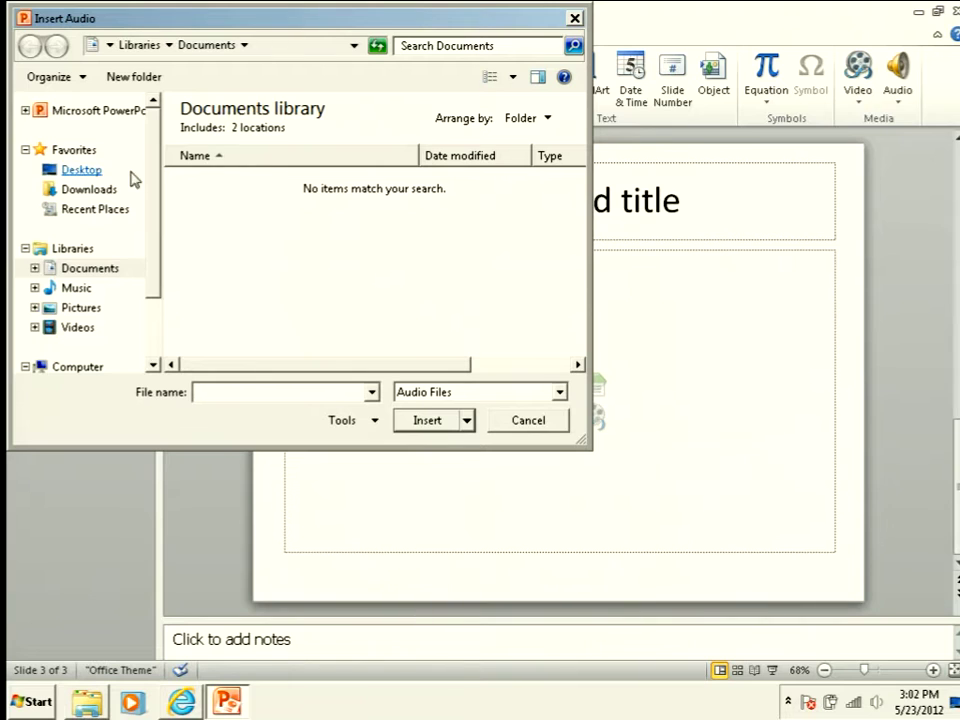
click(91, 175)
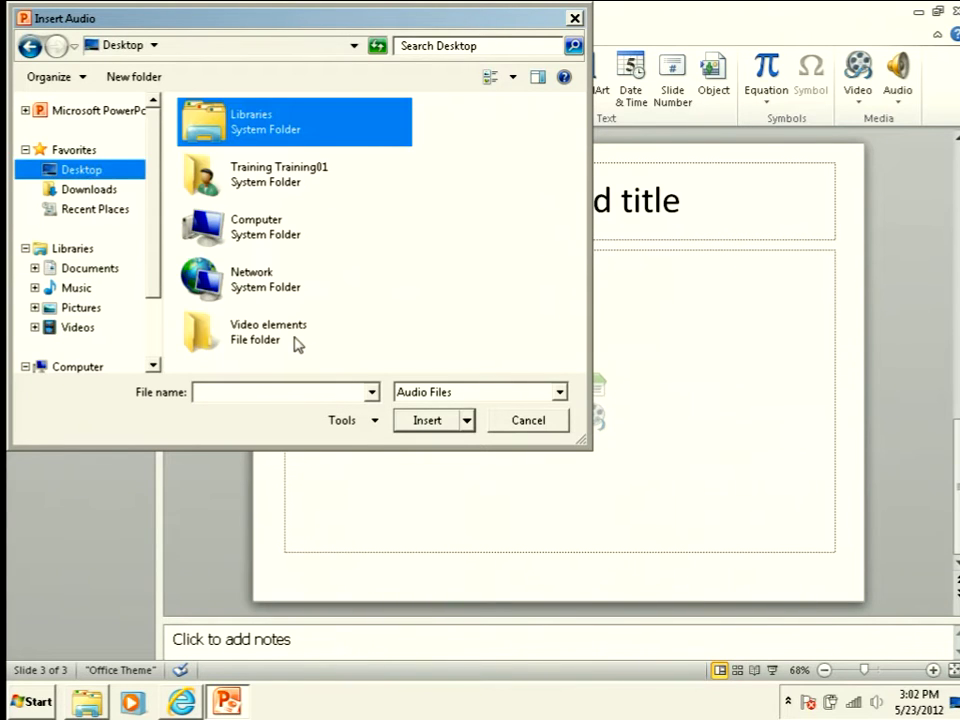
double_click(262, 330)
double_click(330, 150)
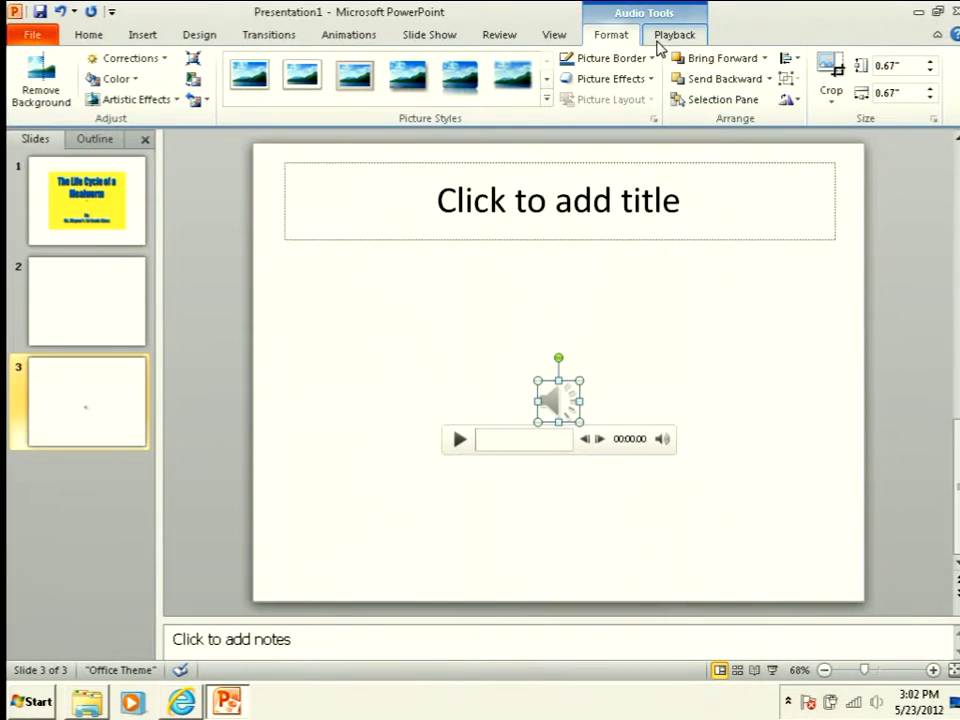
click(672, 35)
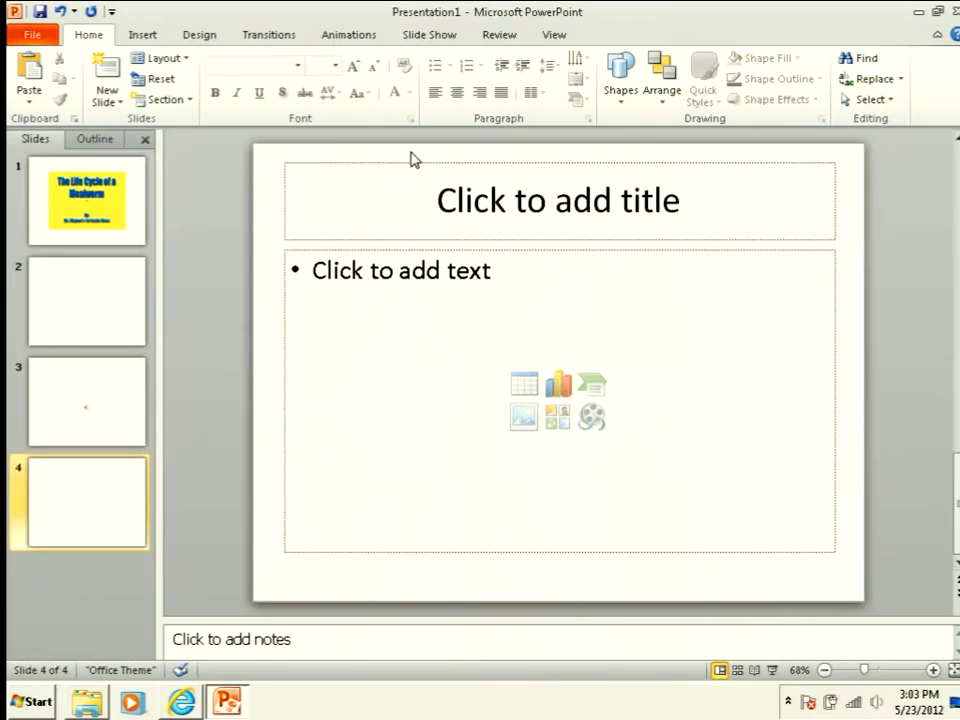
- Add a blank slide 5 and insert the girl-and-dog bench clip art found by searching for "dog" with Office.com content included
click(121, 104)
click(172, 395)
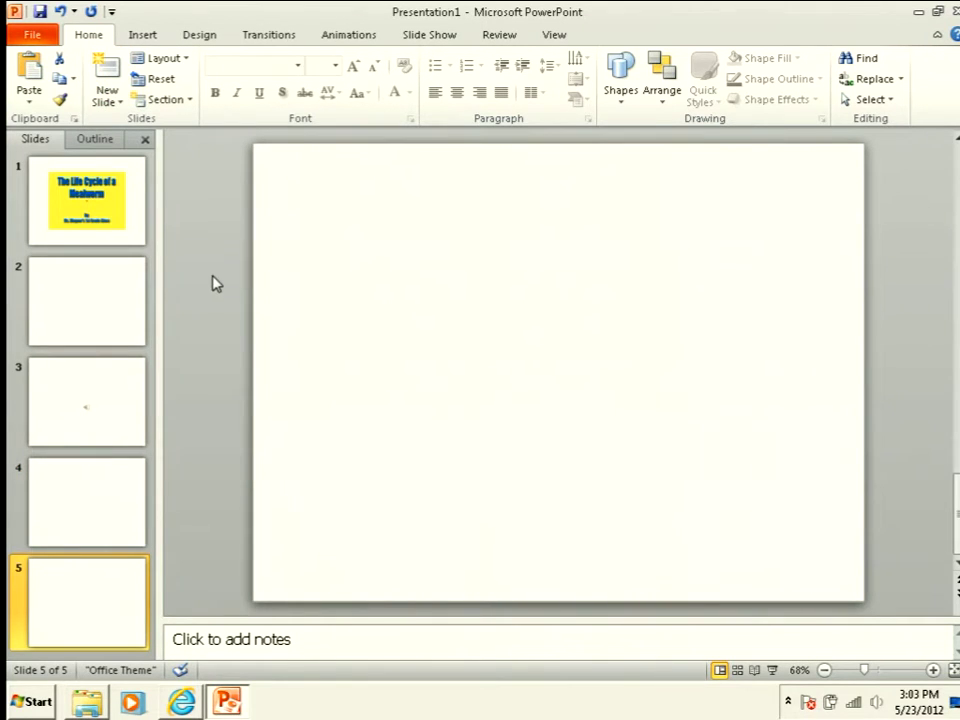
click(150, 36)
click(104, 80)
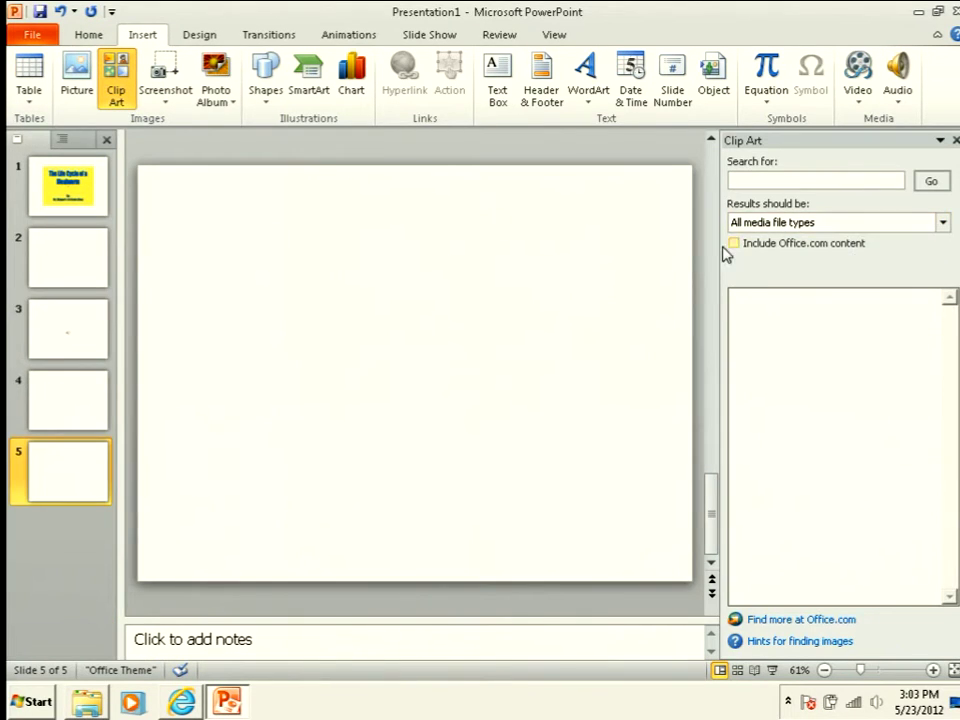
click(760, 177)
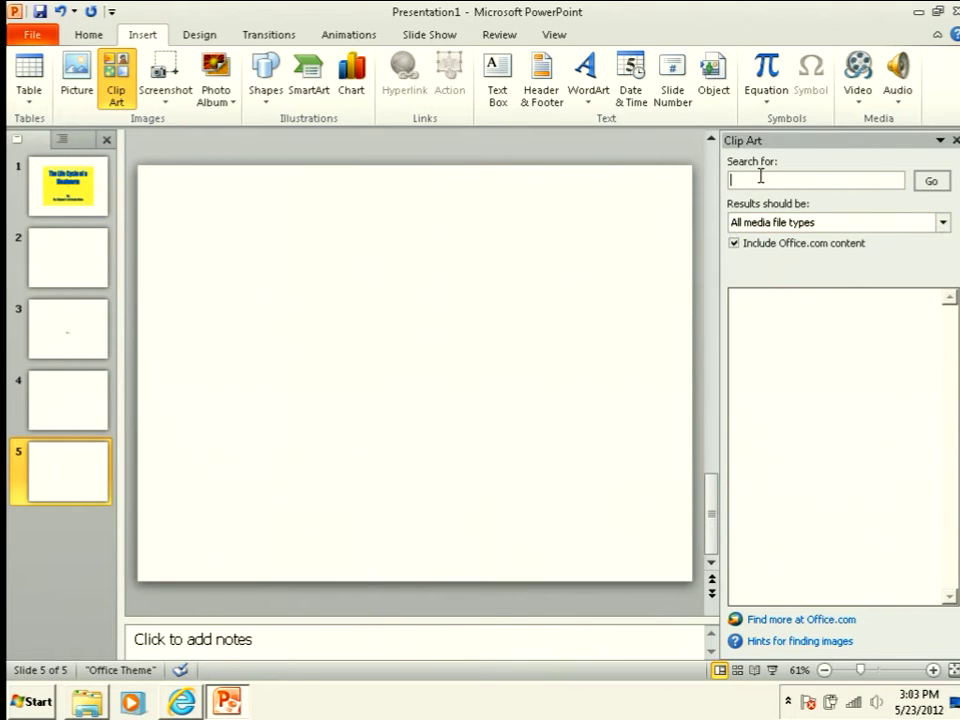
key(Return)
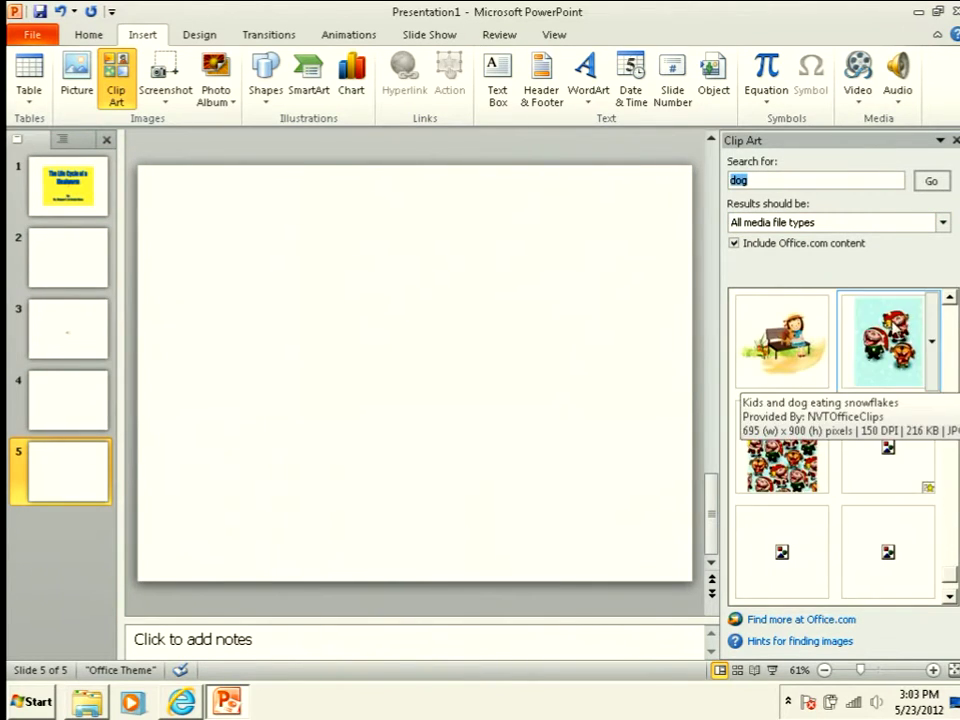
click(790, 342)
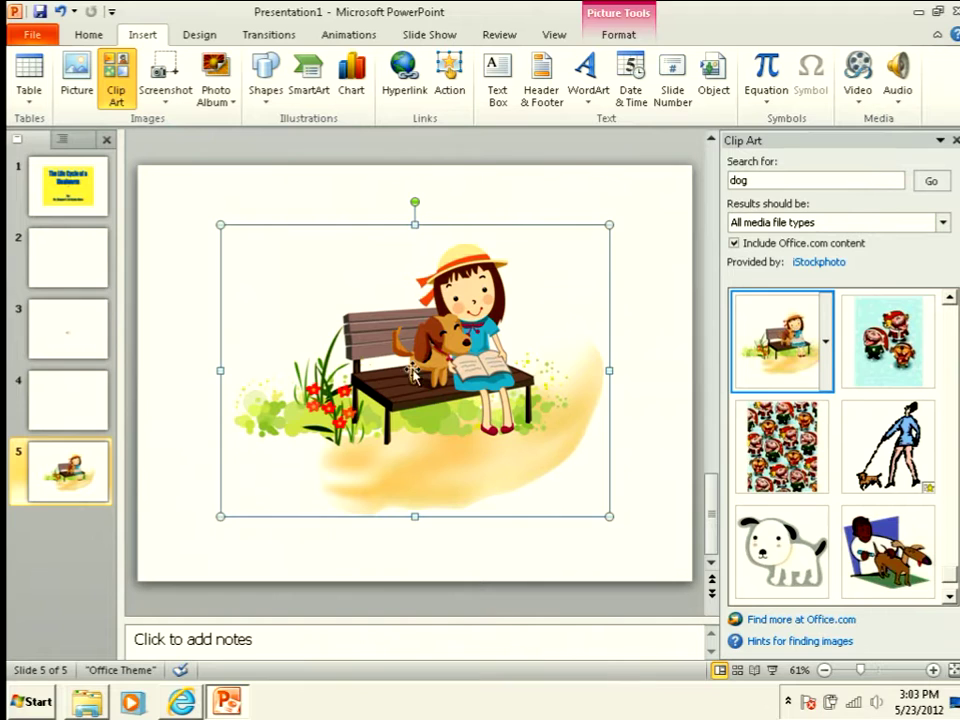
click(603, 195)
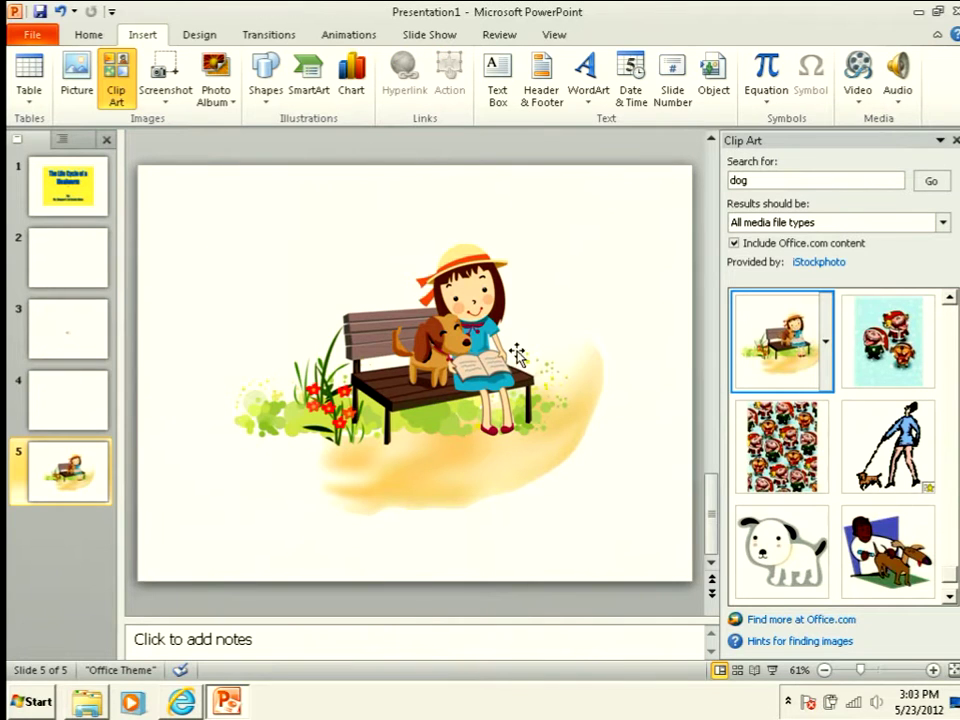
- Apply the Wheel entrance animation to the clip art picture, with the Animation Pane shown and the Clip Art pane closed
click(355, 263)
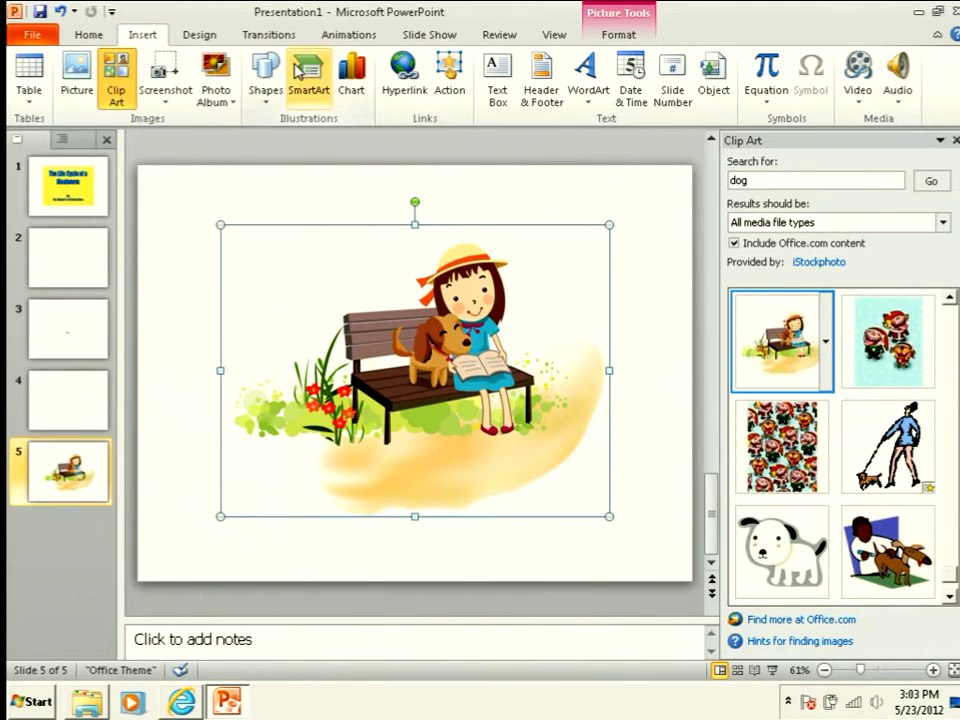
click(350, 36)
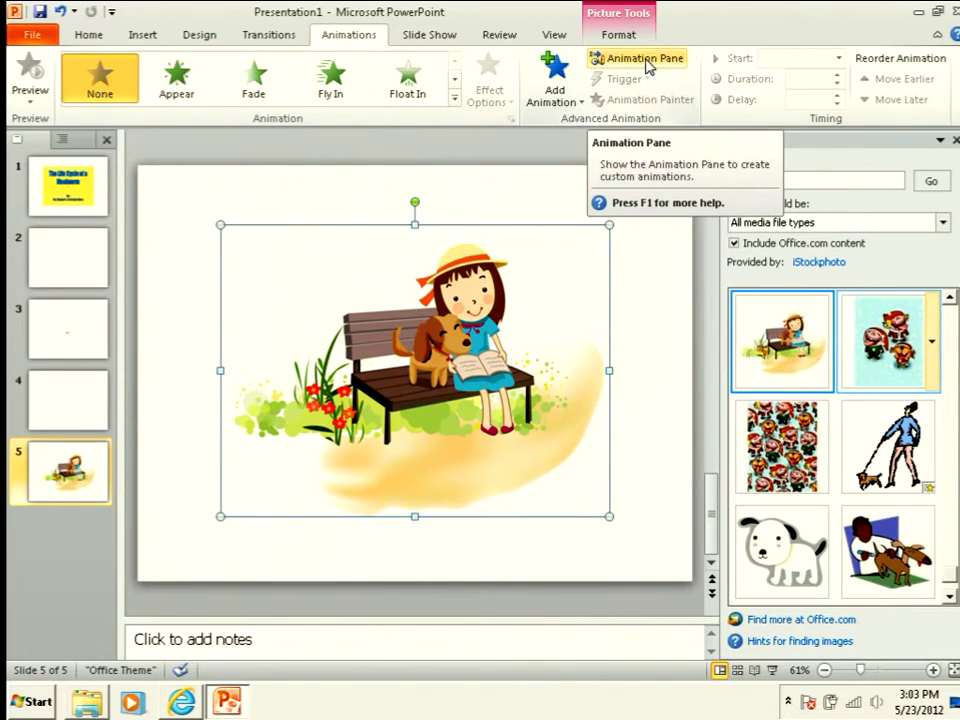
click(647, 62)
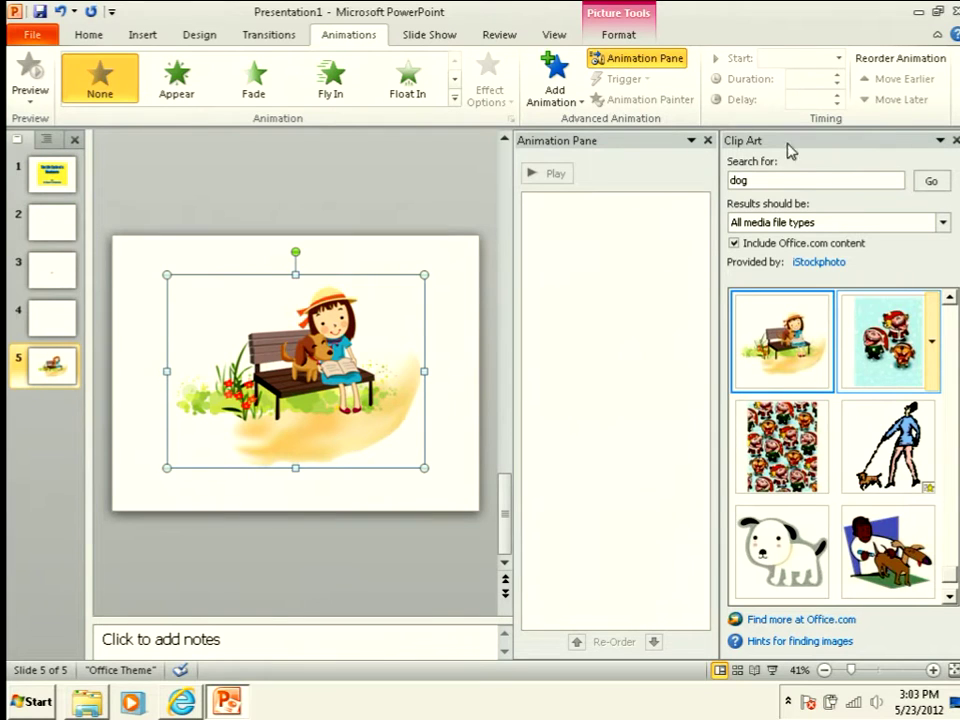
click(954, 140)
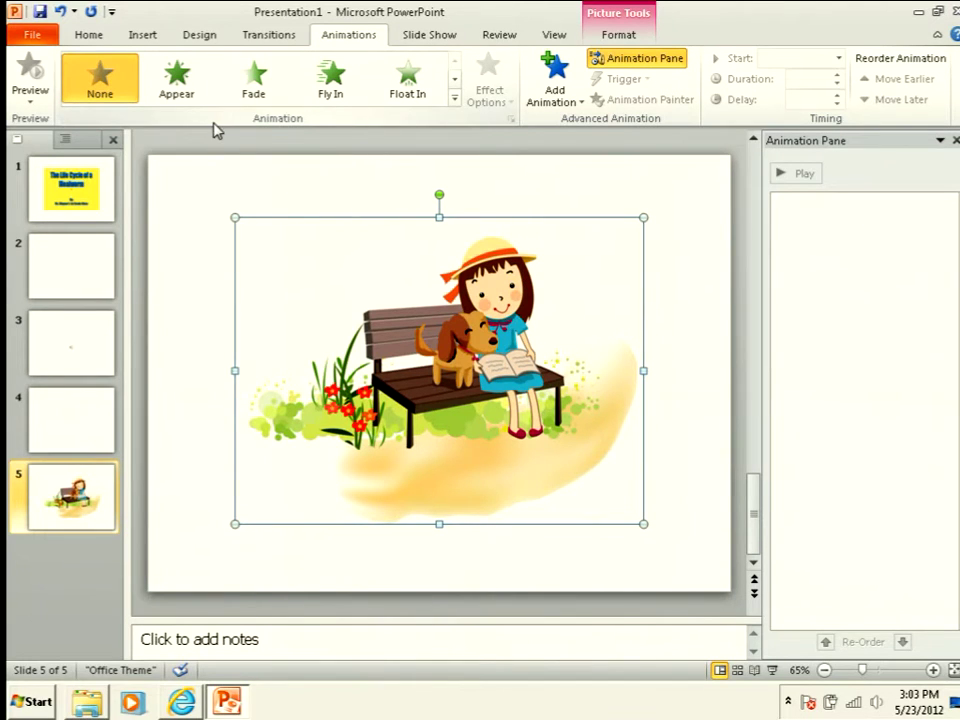
click(454, 102)
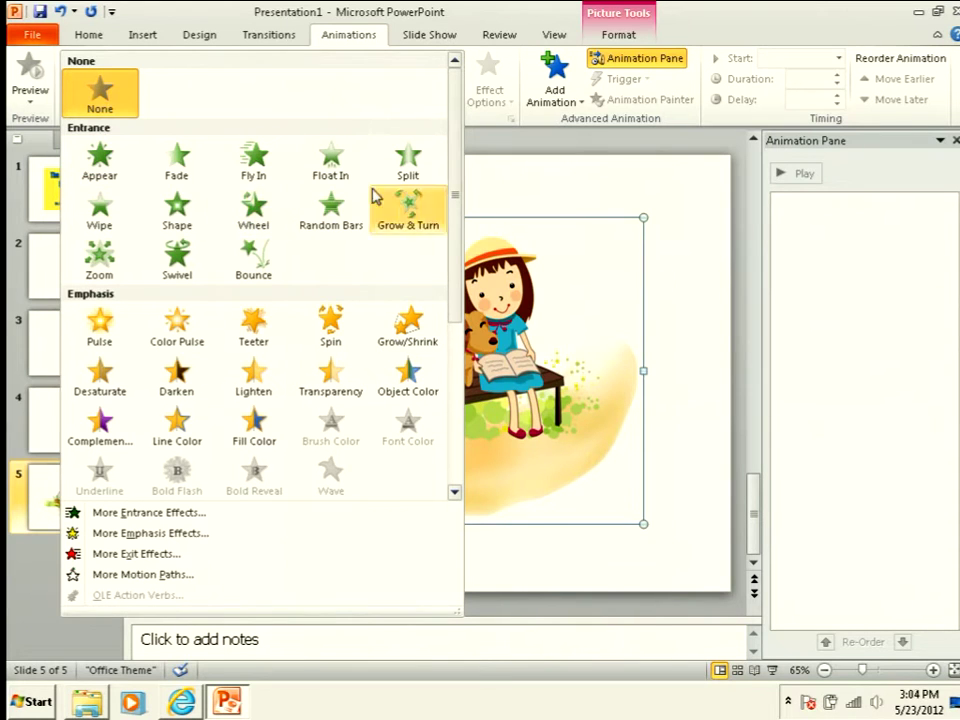
mouse_move(454, 154)
mouse_down()
mouse_move(468, 182)
mouse_move(471, 236)
mouse_move(457, 345)
mouse_move(446, 253)
mouse_move(454, 129)
mouse_up()
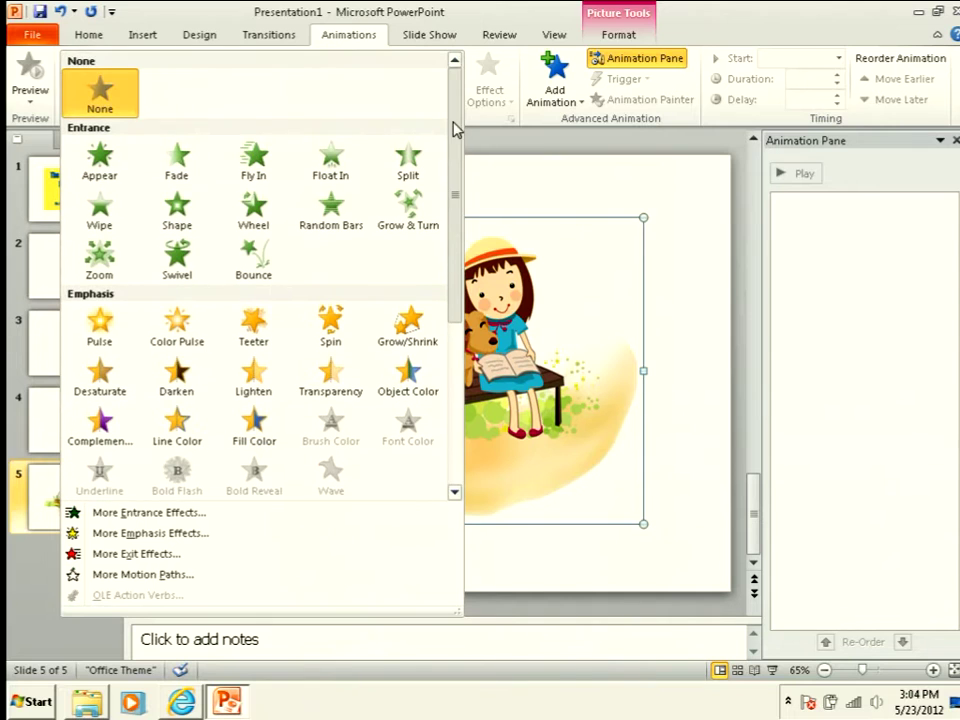
click(247, 220)
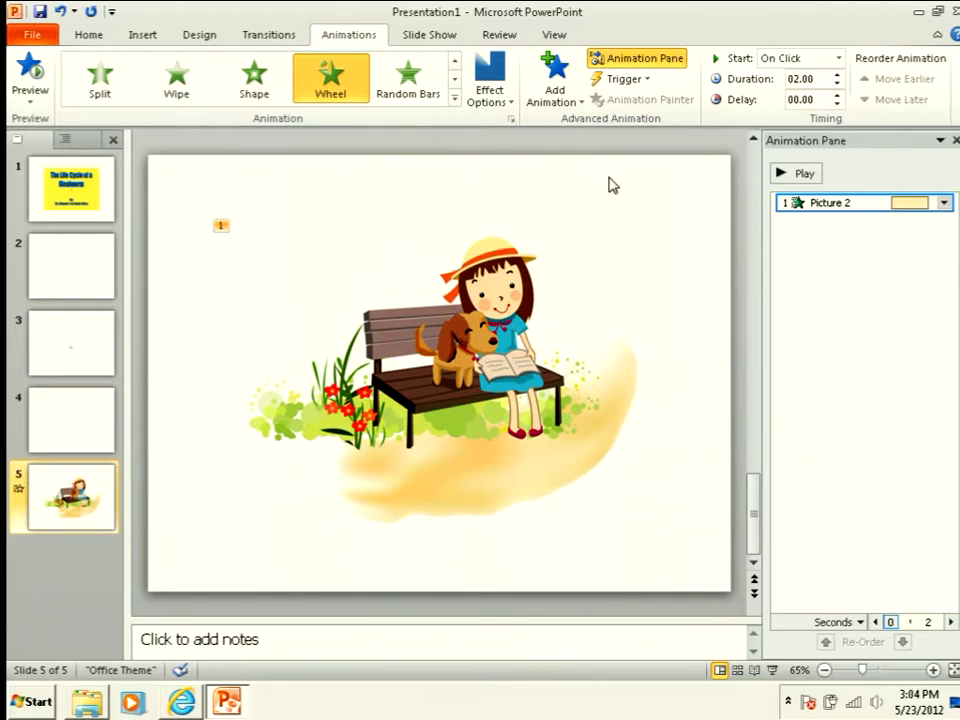
- Minimize the open windows and open the PPT Example presentation from the desktop's Video elements folder
click(921, 13)
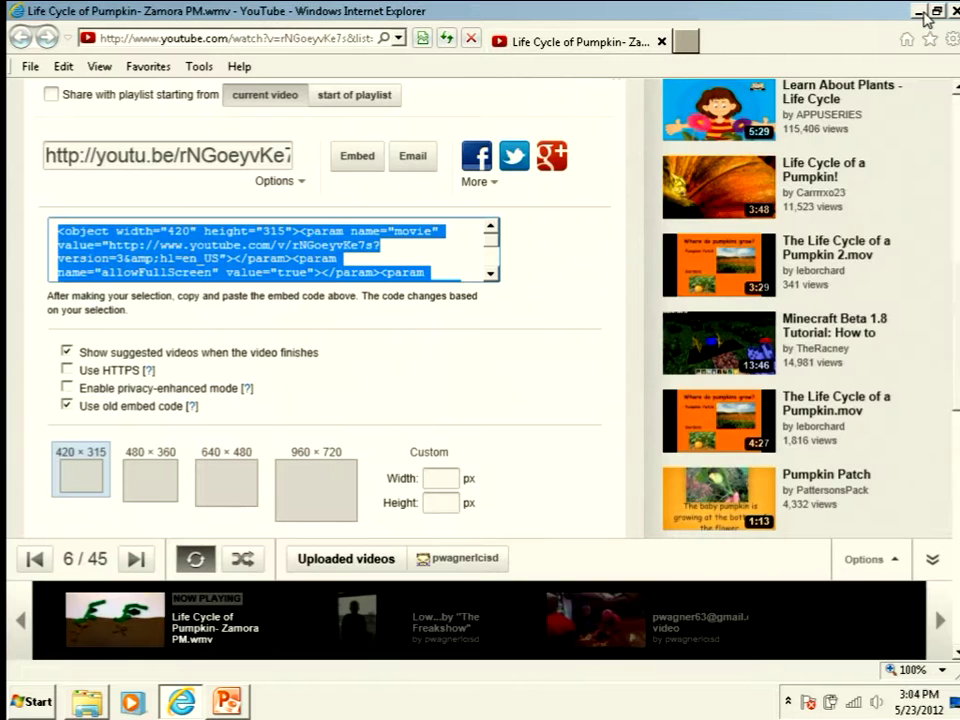
click(918, 12)
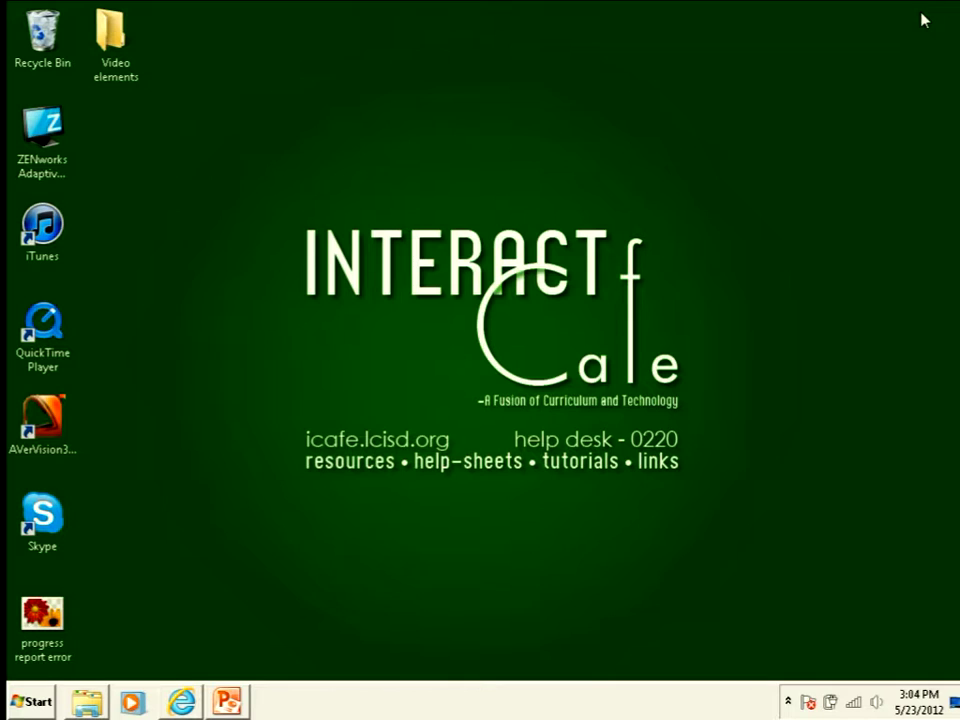
double_click(122, 36)
click(420, 285)
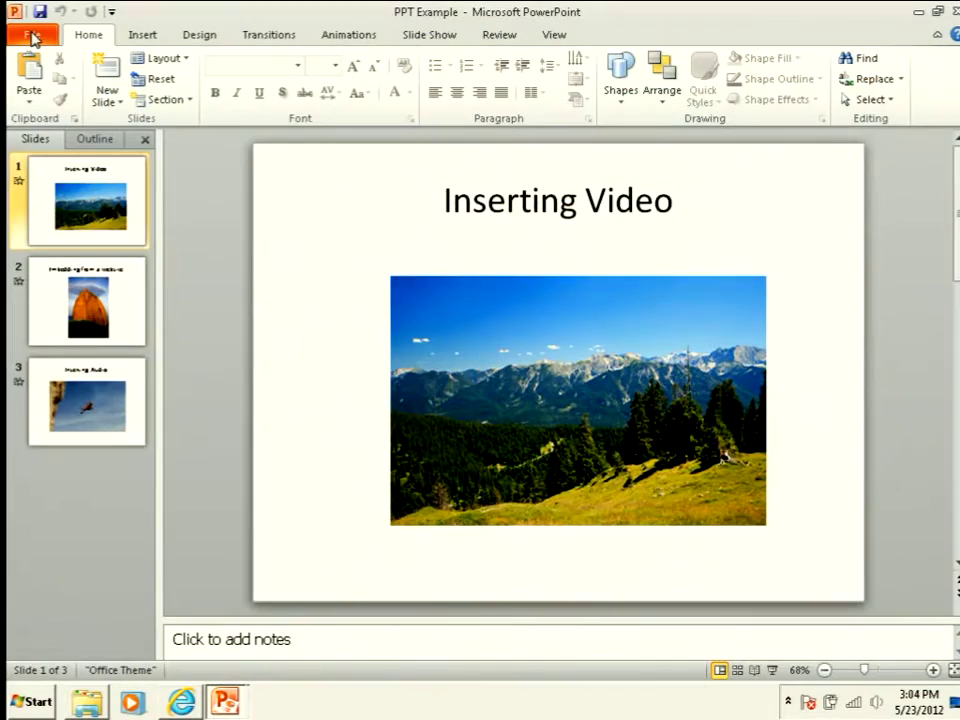
- Export every slide of the presentation as JPEG images named PPT Example in the Video elements folder
click(32, 40)
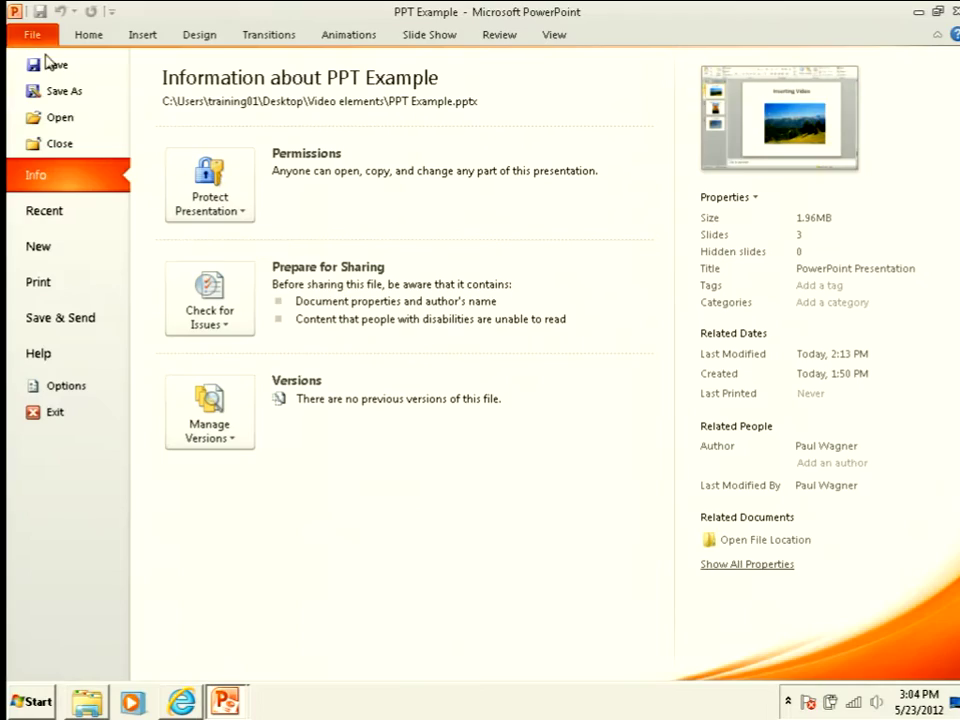
click(71, 100)
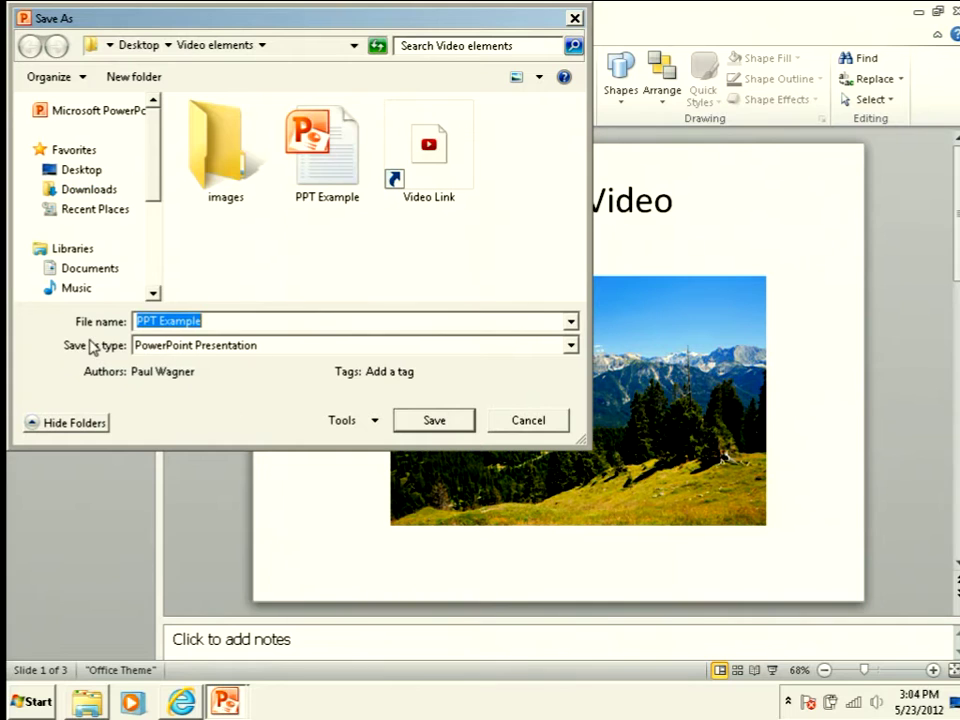
click(574, 347)
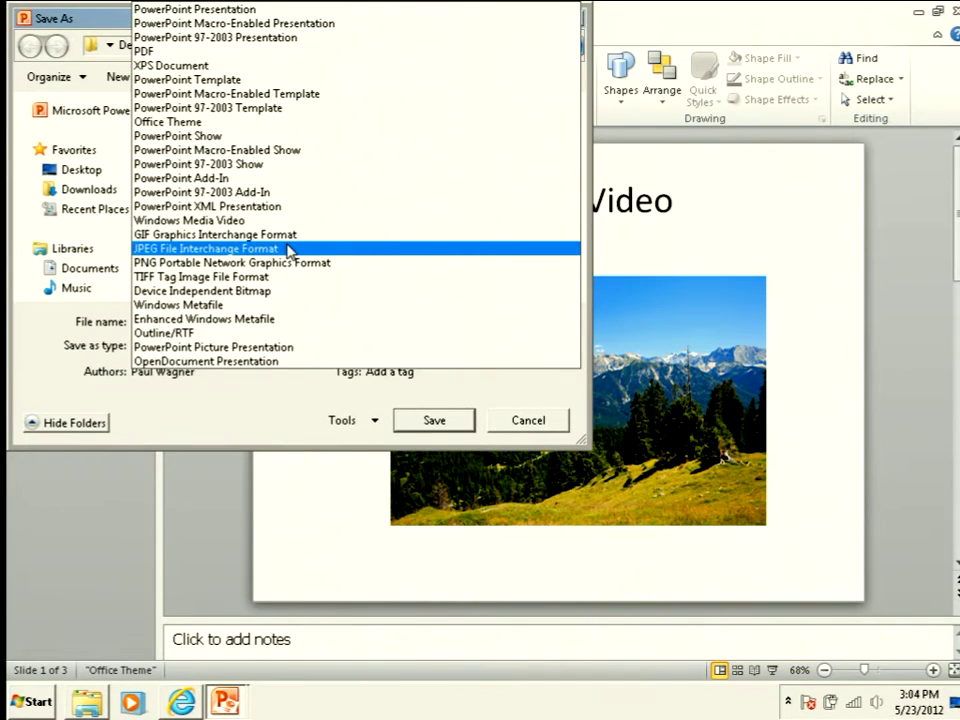
click(289, 249)
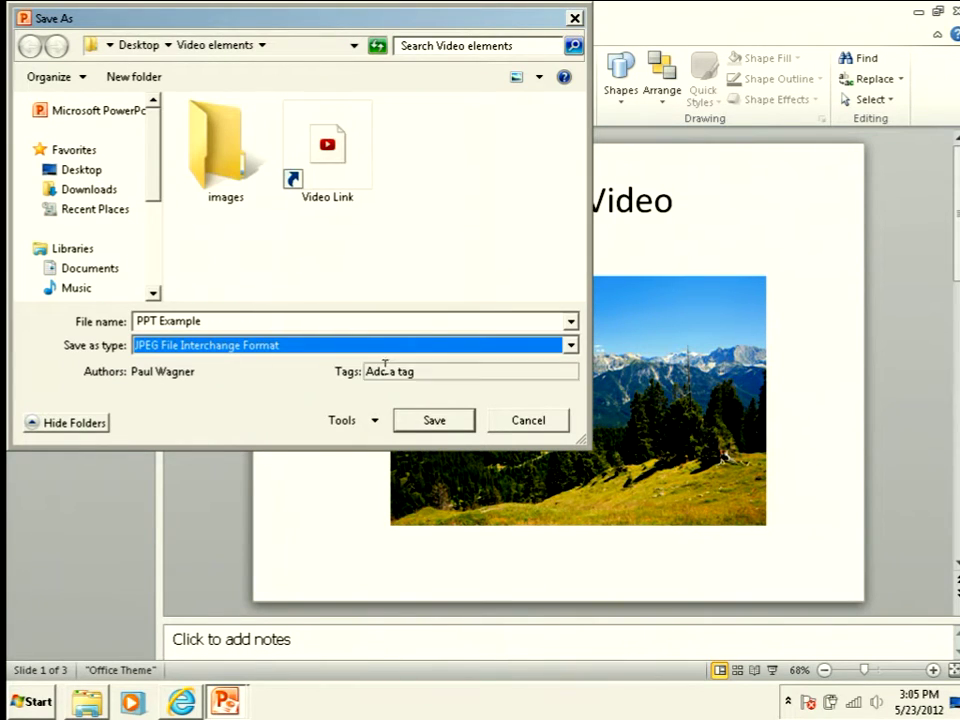
click(432, 421)
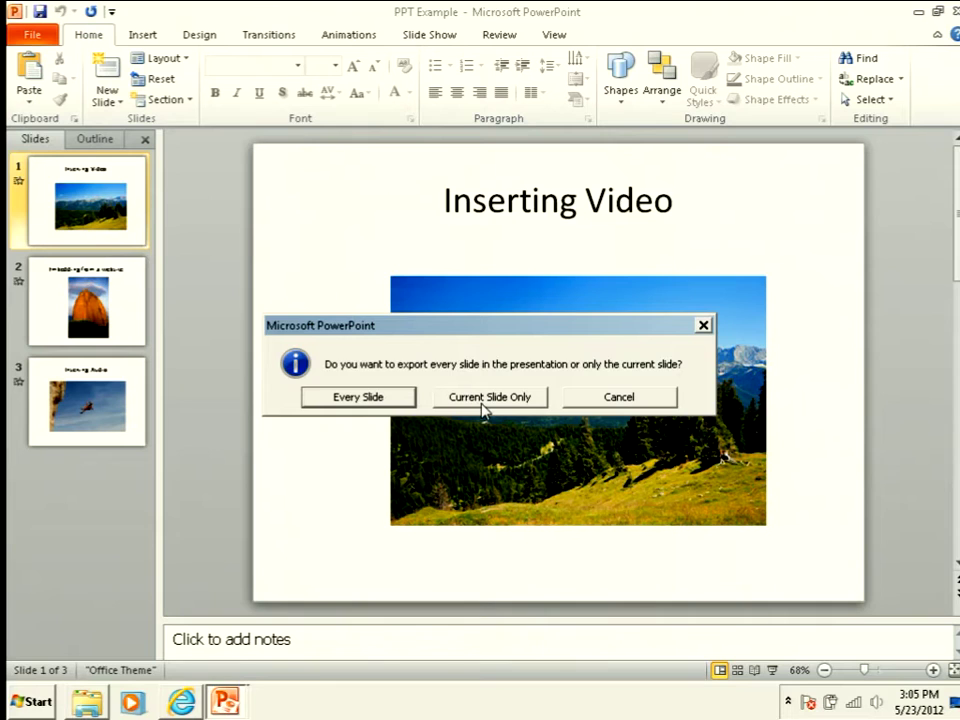
click(369, 400)
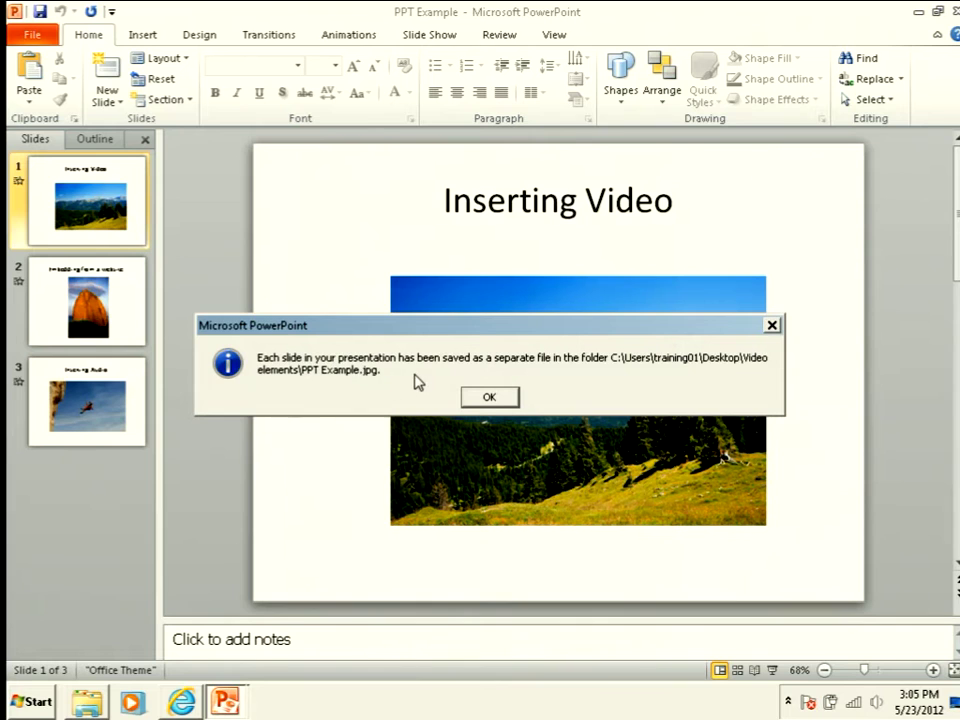
click(490, 398)
- View the exported Slide1 image in the new PPT Example folder, and close the viewer and folder window
click(87, 702)
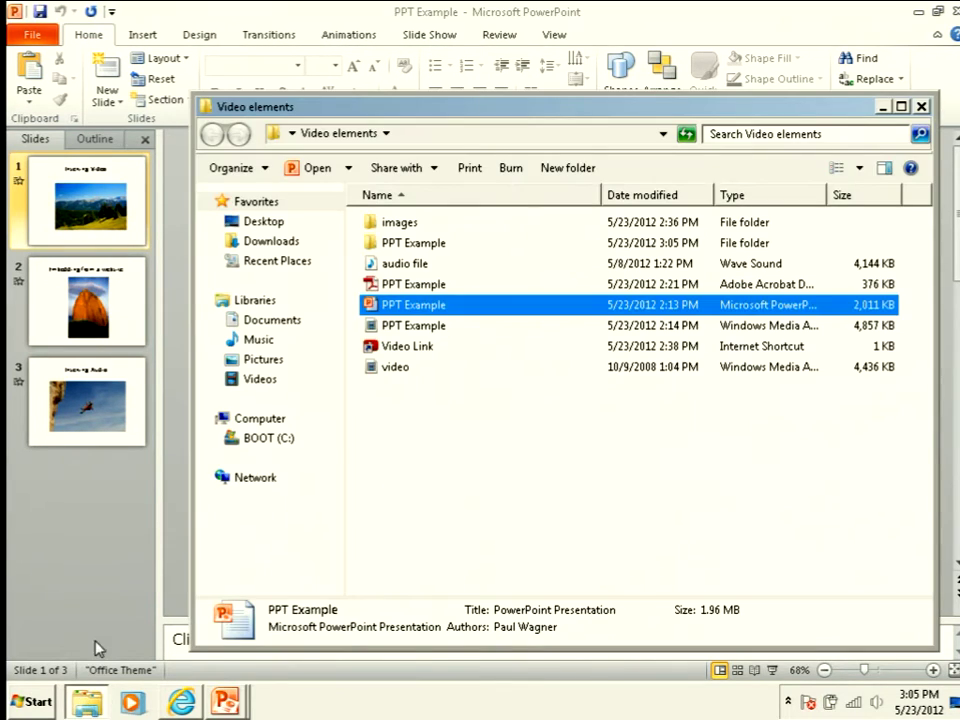
double_click(405, 247)
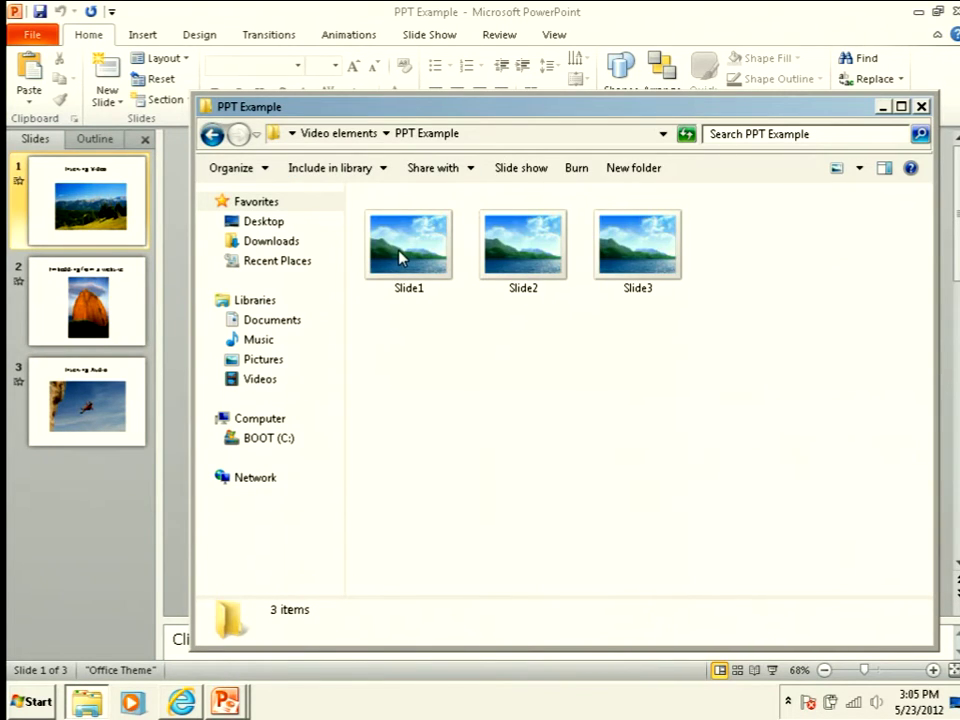
double_click(403, 258)
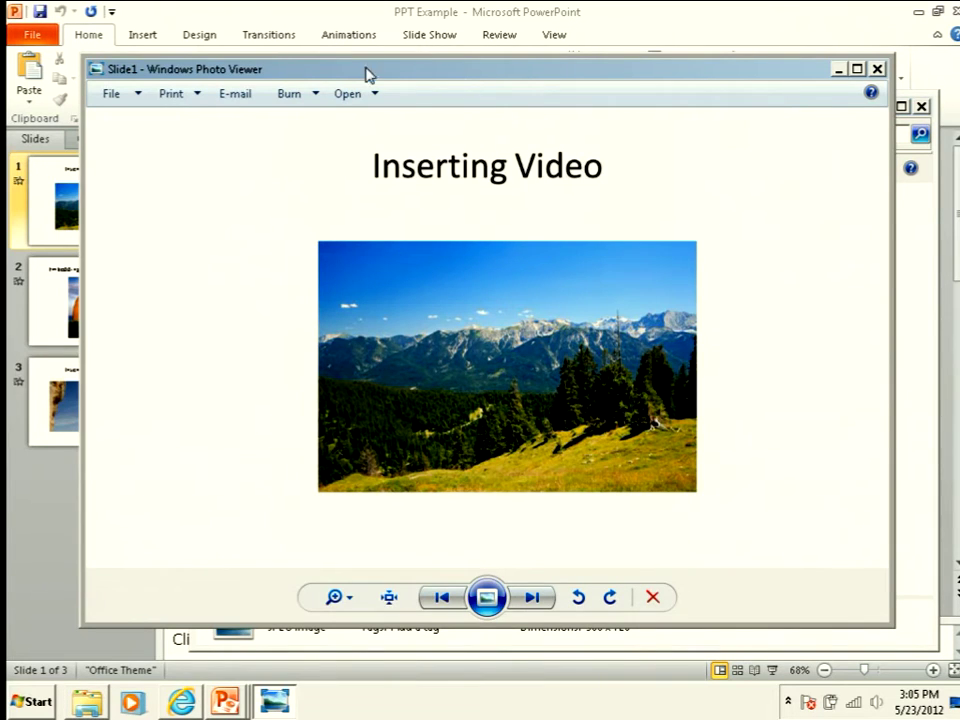
click(875, 69)
click(921, 108)
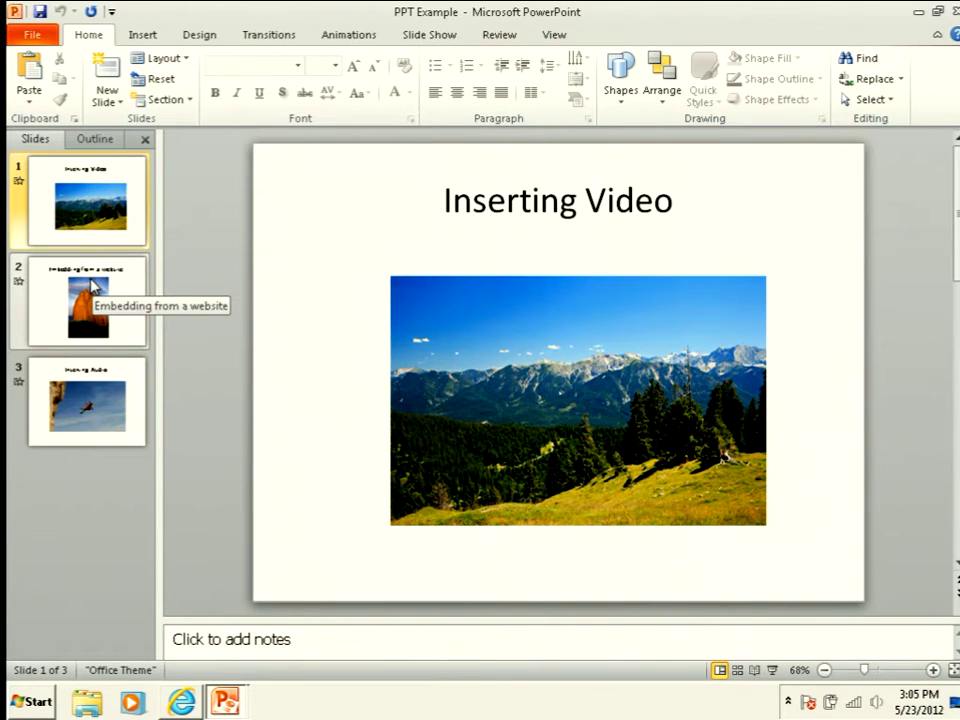
click(22, 38)
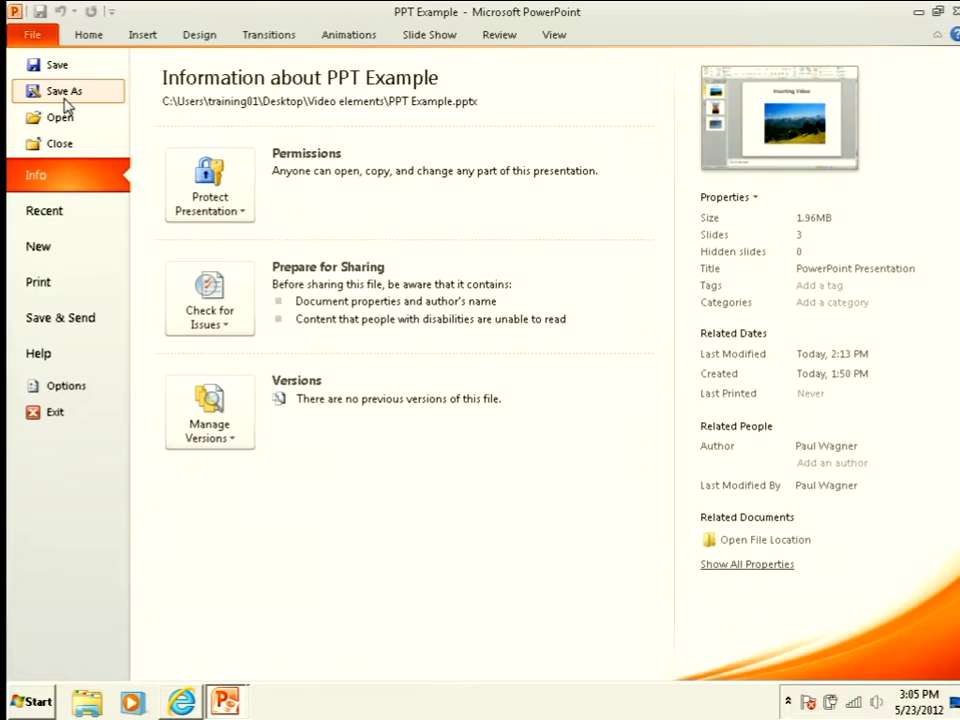
click(62, 92)
click(261, 345)
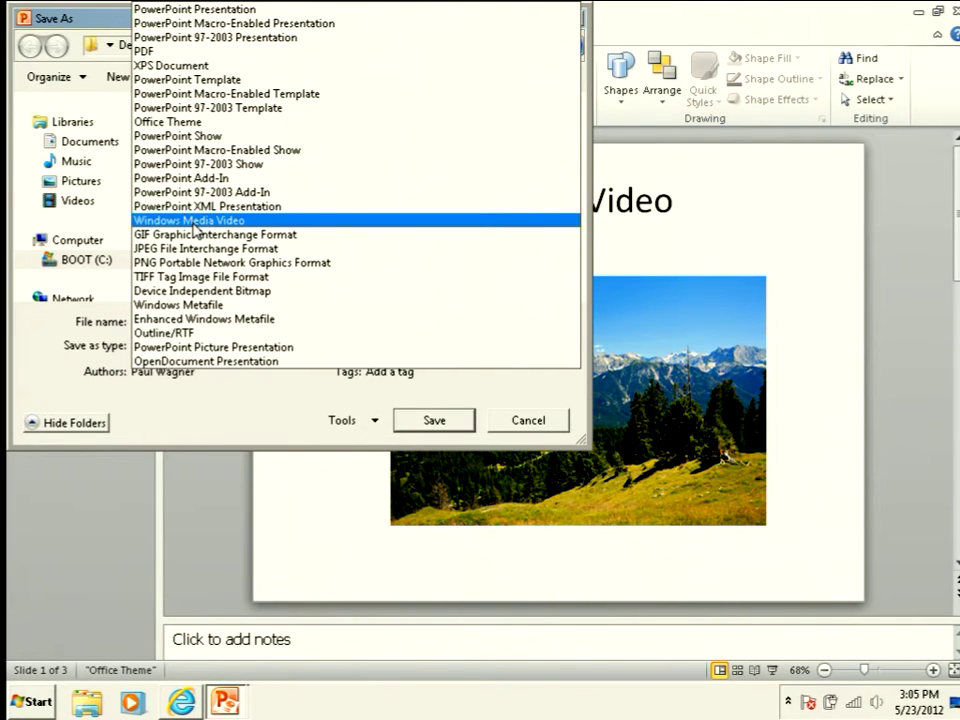
click(195, 222)
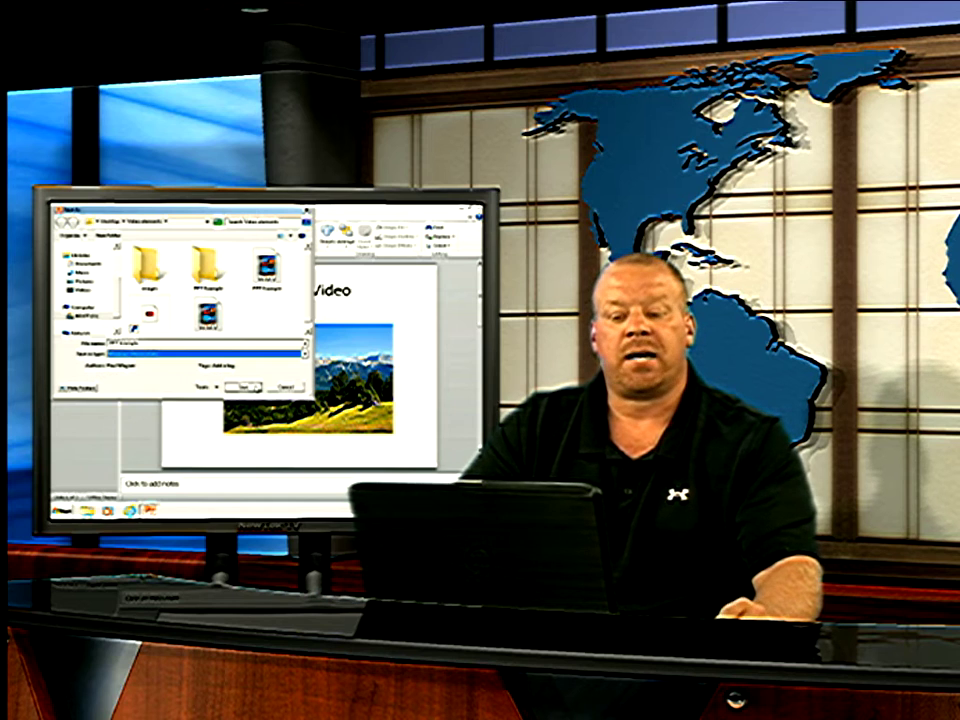
click(286, 388)
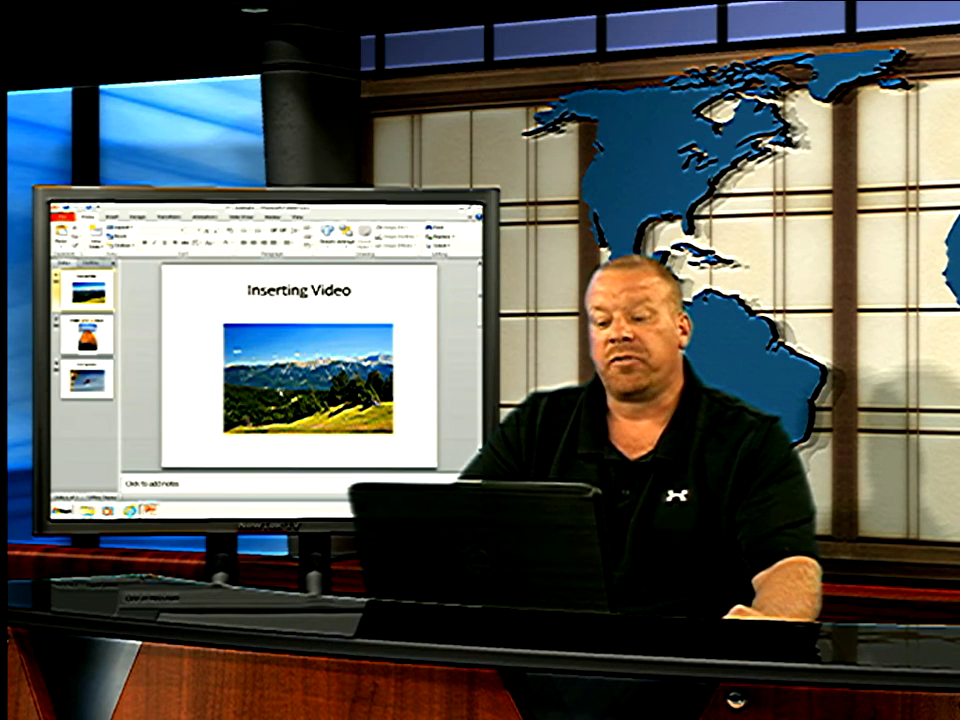
- Play the PPT Example Windows Media video from the desktop's Video elements folder, and minimize the folder and player windows
click(88, 510)
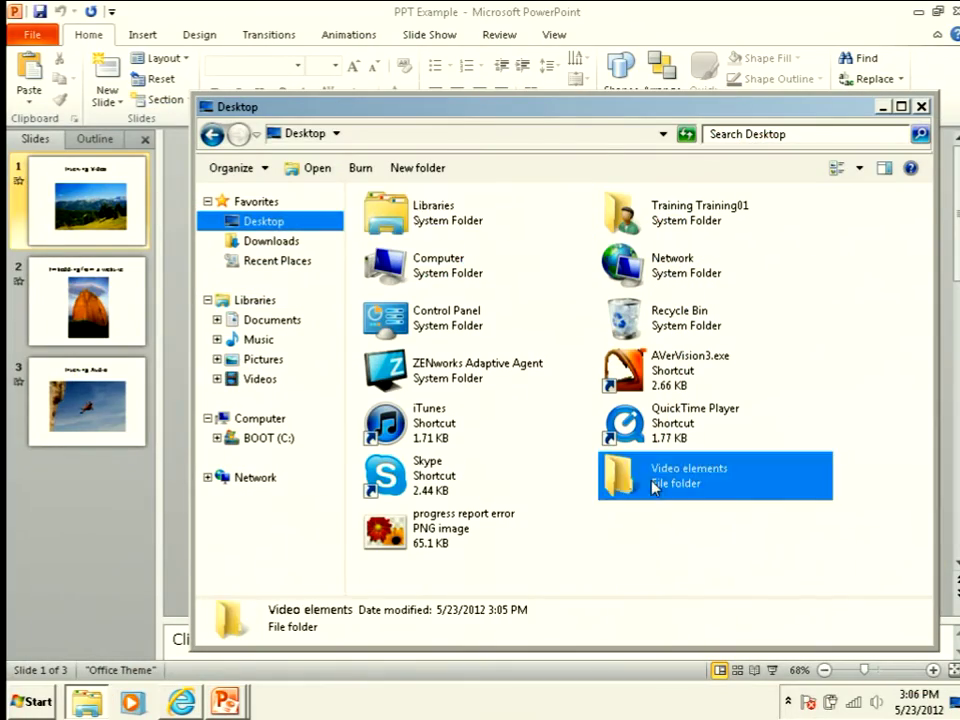
double_click(653, 484)
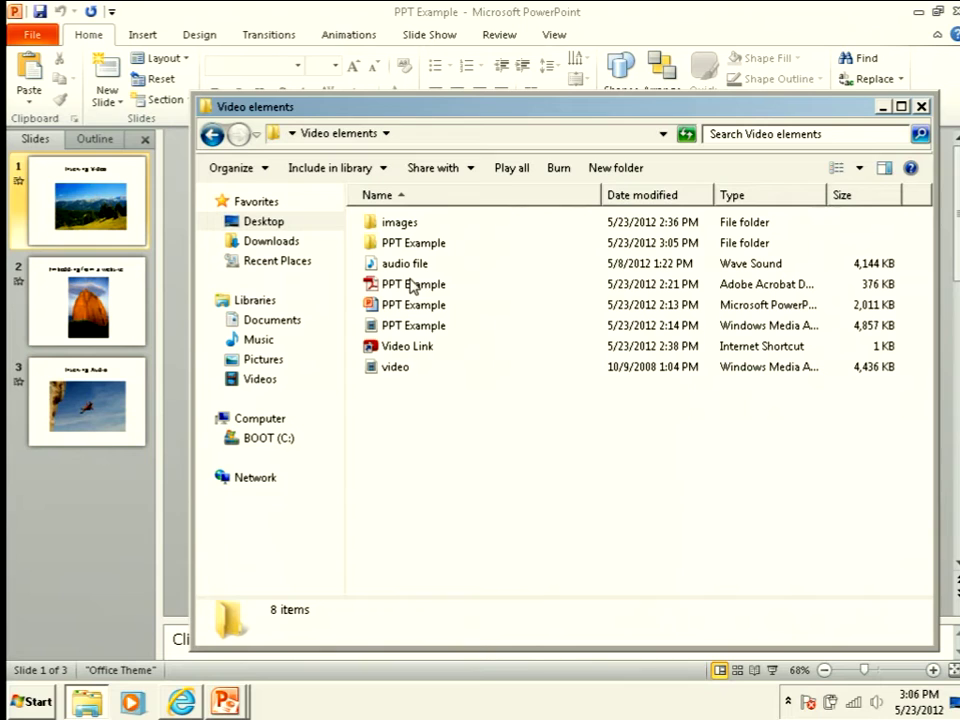
click(423, 330)
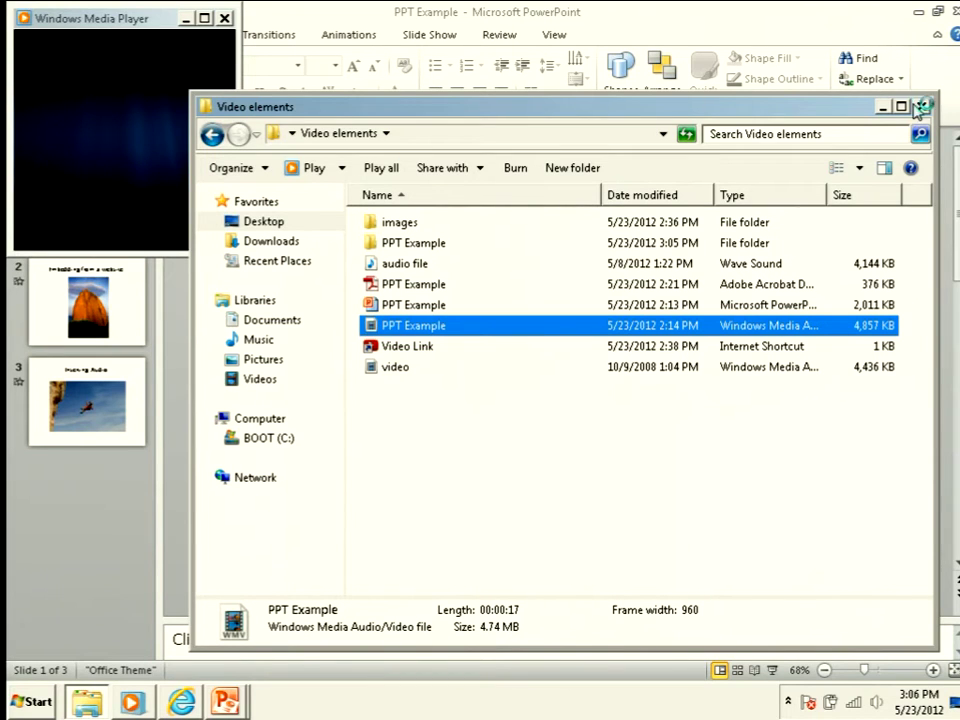
click(883, 107)
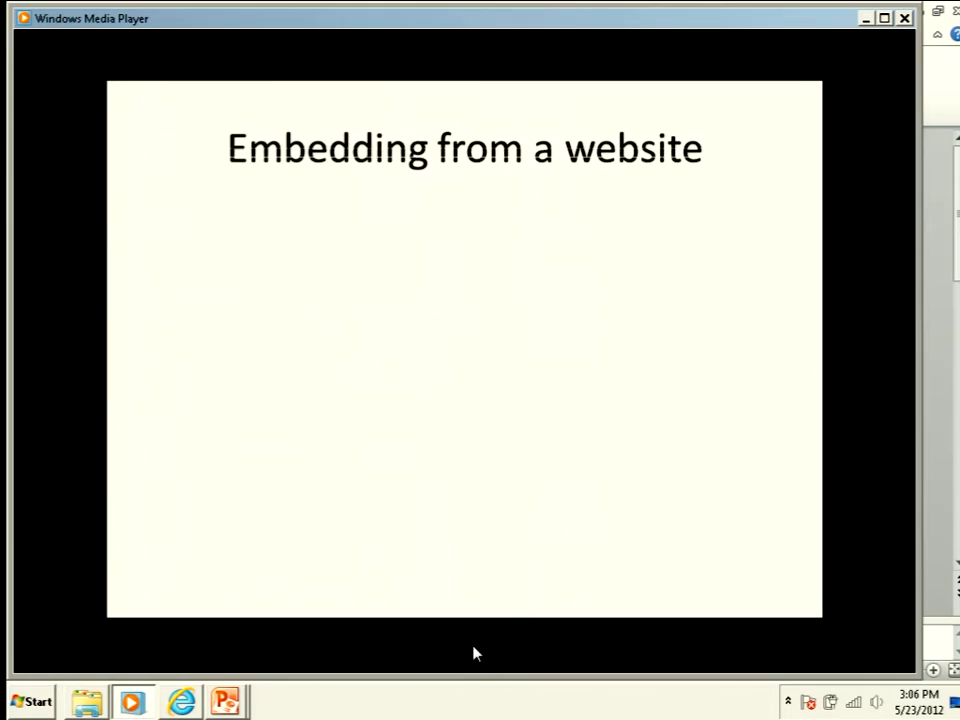
click(866, 18)
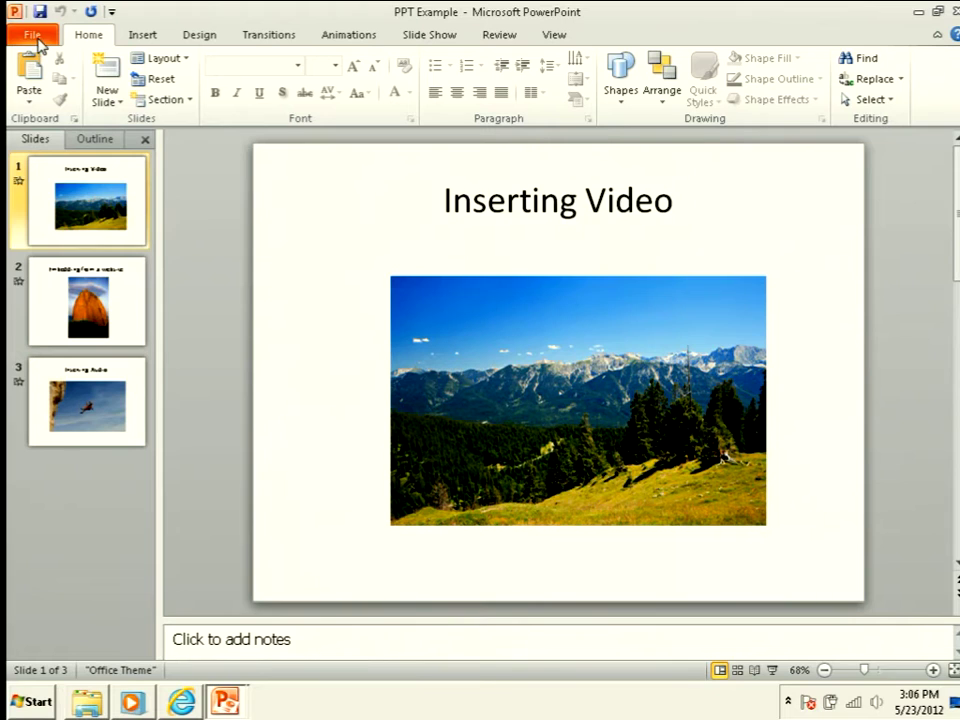
- Create a new blank presentation
click(34, 37)
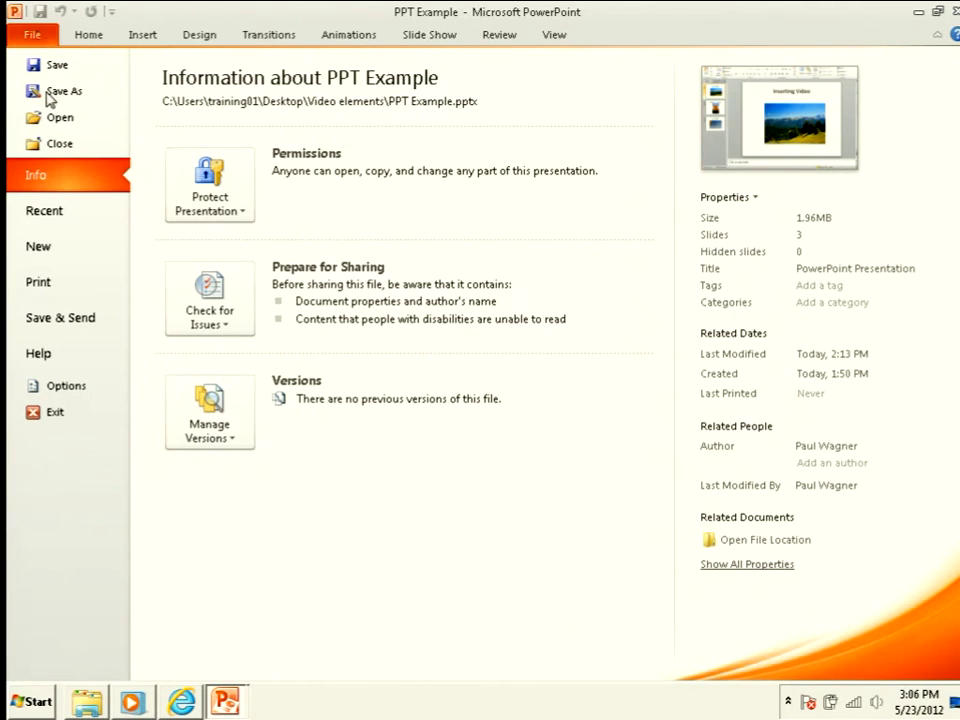
click(64, 252)
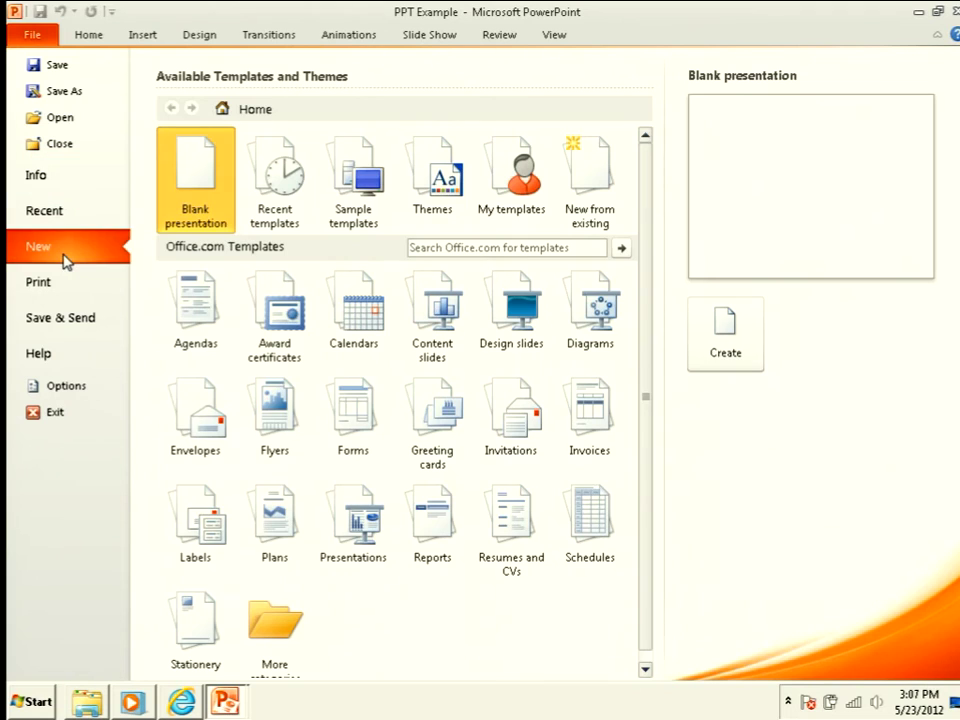
double_click(189, 195)
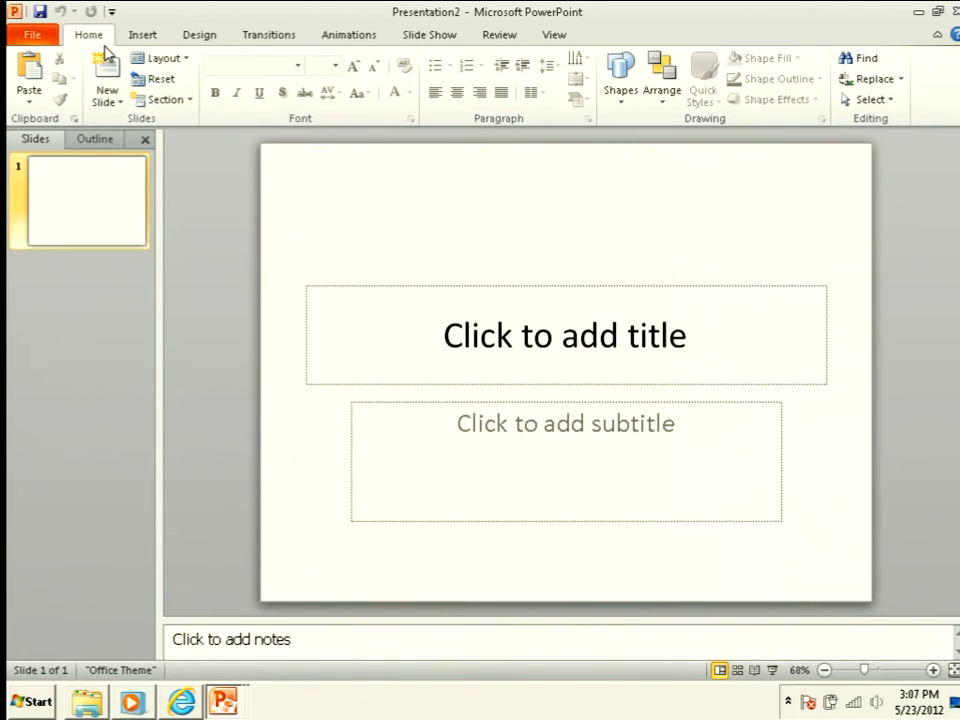
- Start a new photo album and add the six pictures from animoto through doodle buddy in the Video elements images folder
click(150, 38)
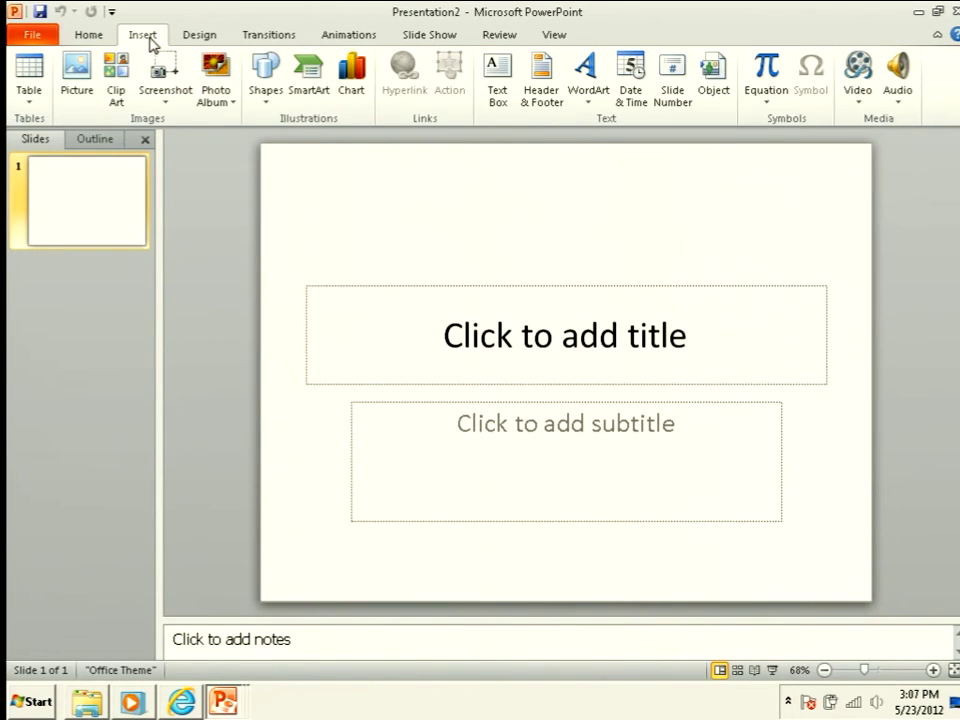
click(217, 68)
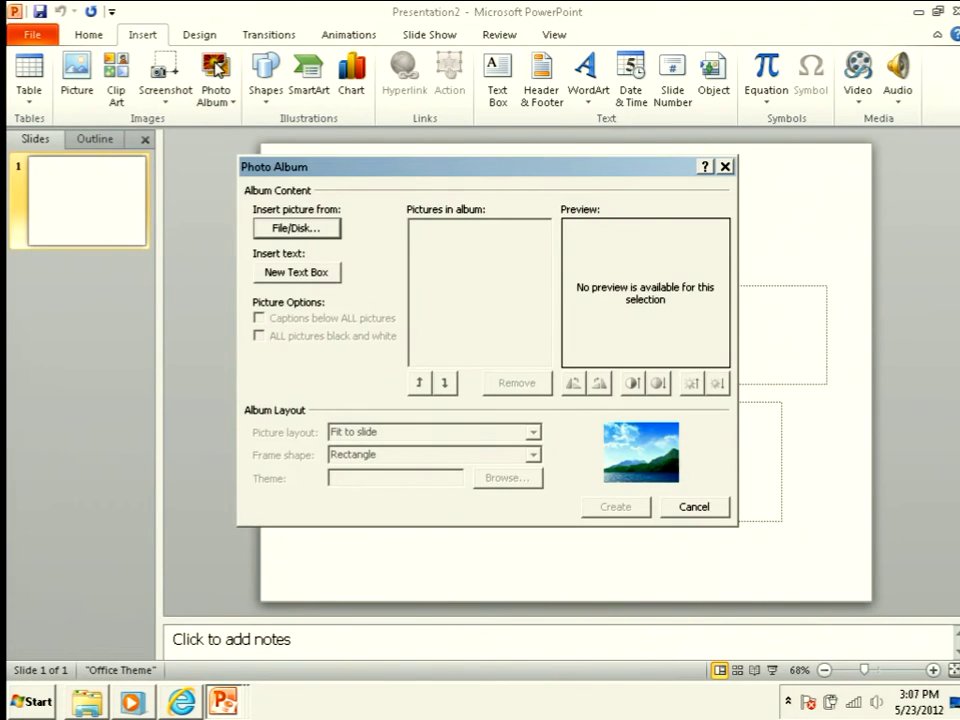
click(286, 230)
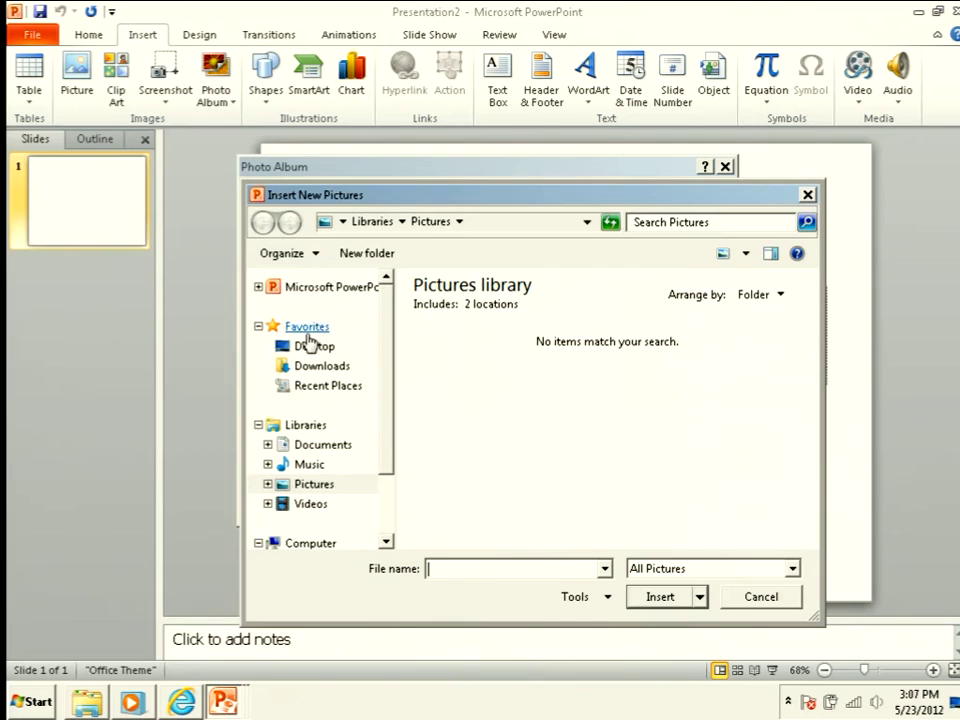
click(313, 347)
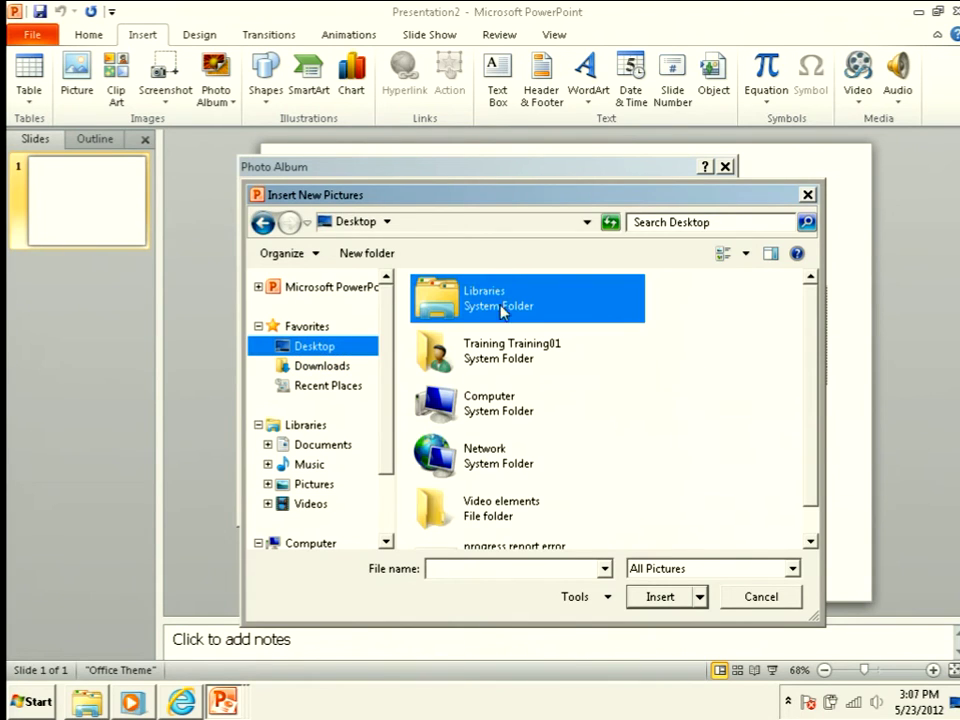
double_click(505, 510)
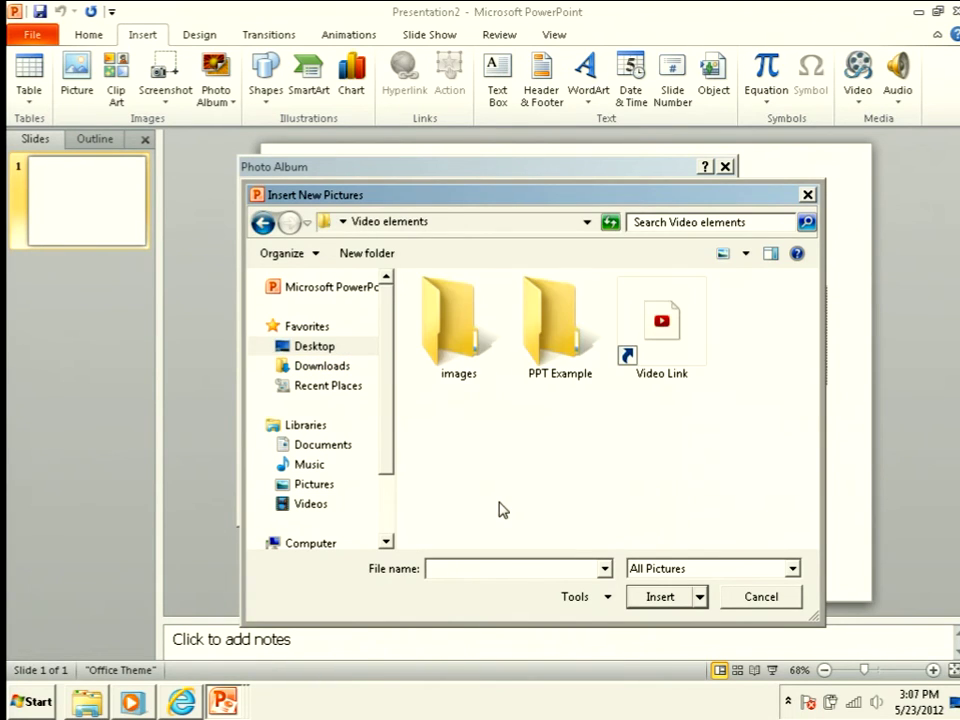
double_click(450, 328)
click(475, 346)
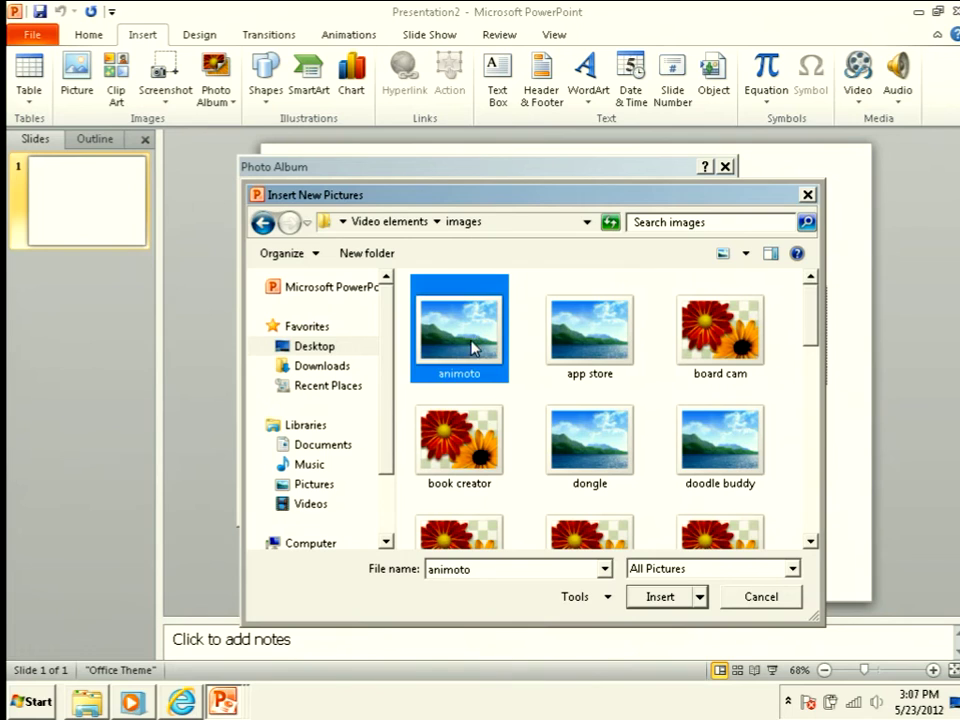
shift+click(704, 457)
click(659, 597)
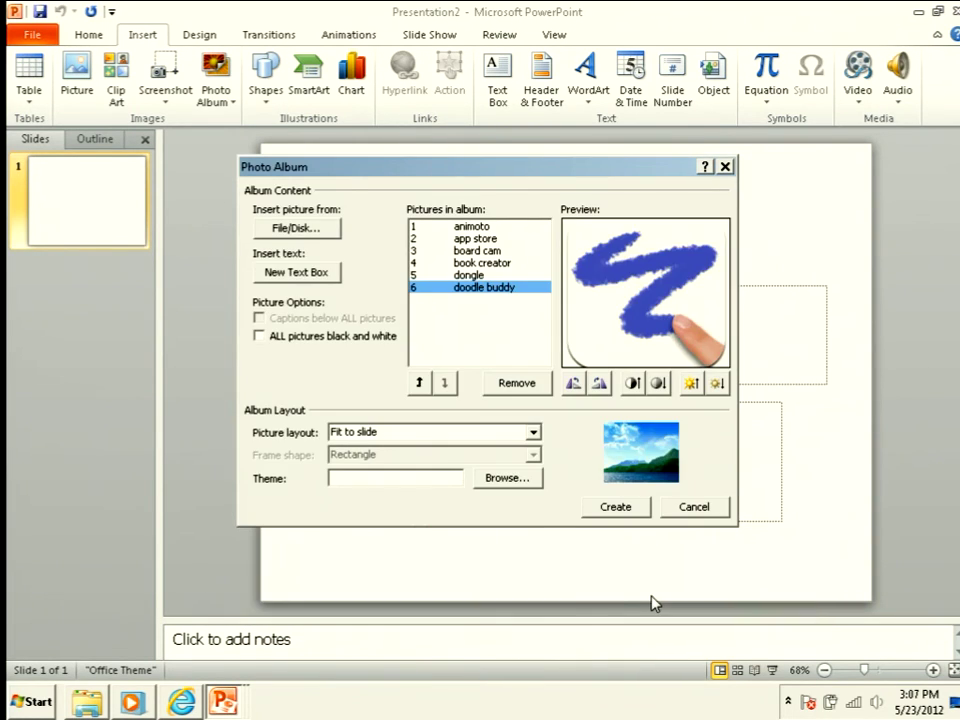
- Move the board cam picture up one place in the album's picture order, ahead of app store
mouse_move(462, 229)
mouse_down()
mouse_move(457, 251)
mouse_move(480, 290)
mouse_move(455, 243)
mouse_move(457, 232)
mouse_move(457, 255)
mouse_move(476, 252)
mouse_move(484, 233)
mouse_up()
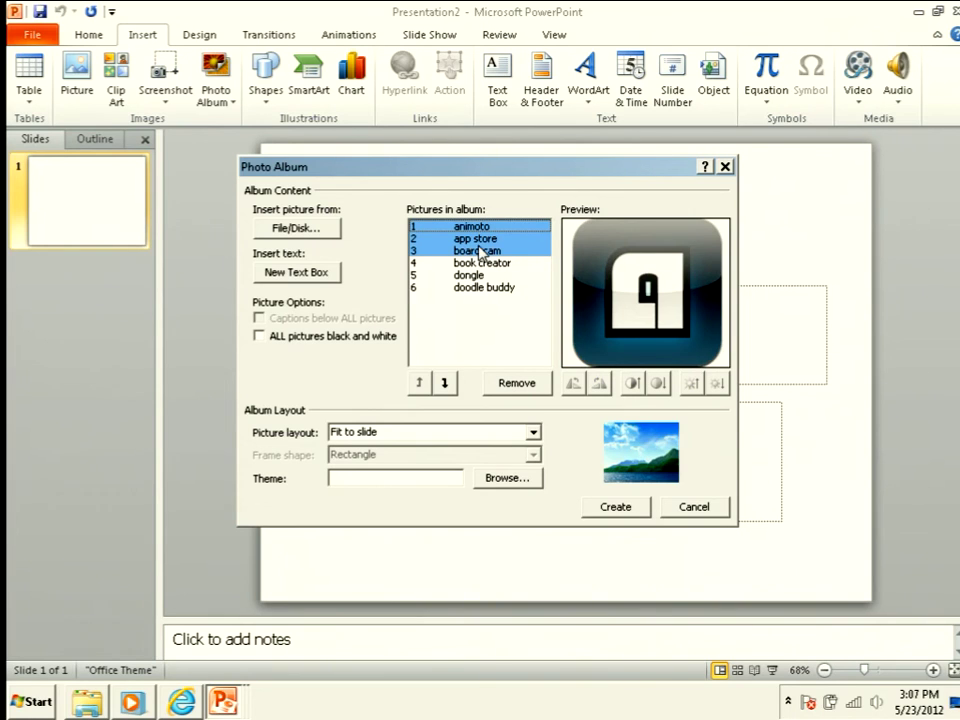
click(481, 253)
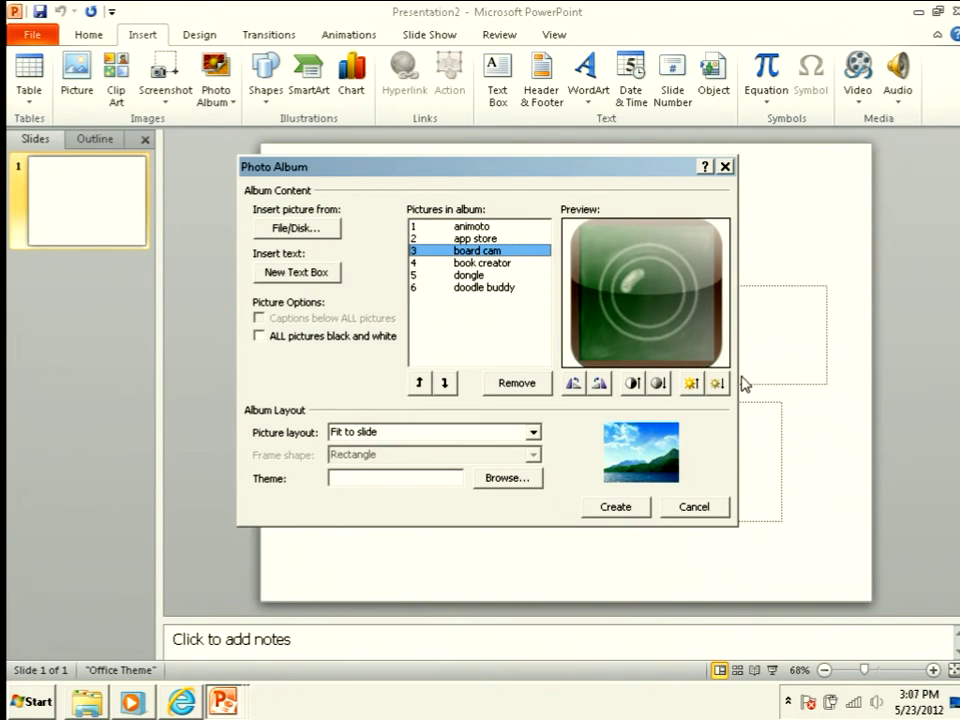
click(418, 386)
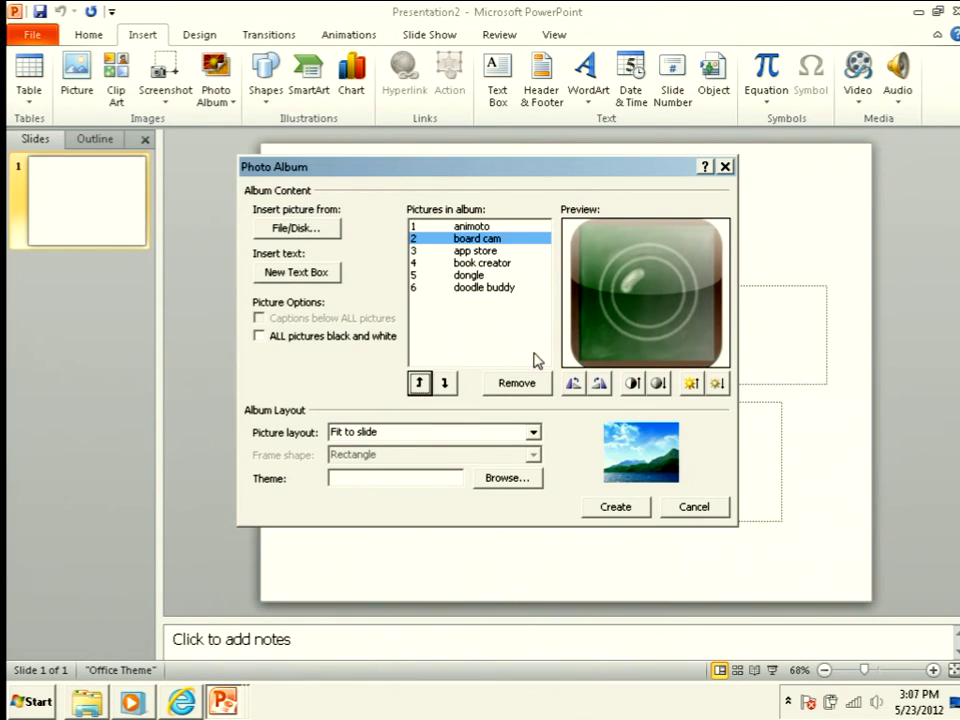
- Set the album's picture layout to 2 pictures per slide and create the photo album
click(534, 433)
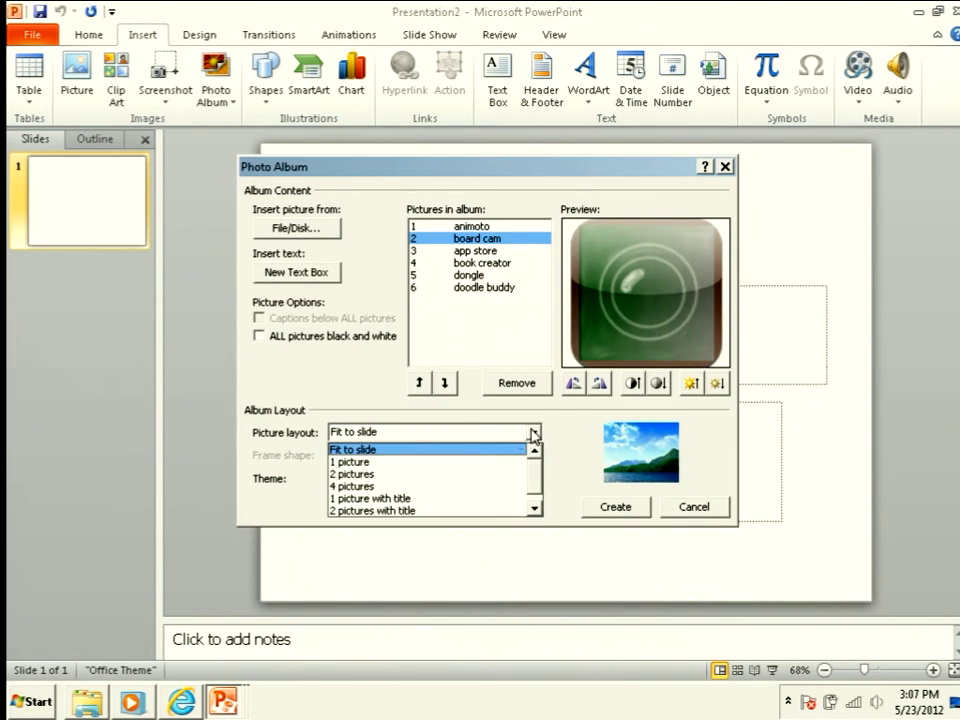
click(360, 474)
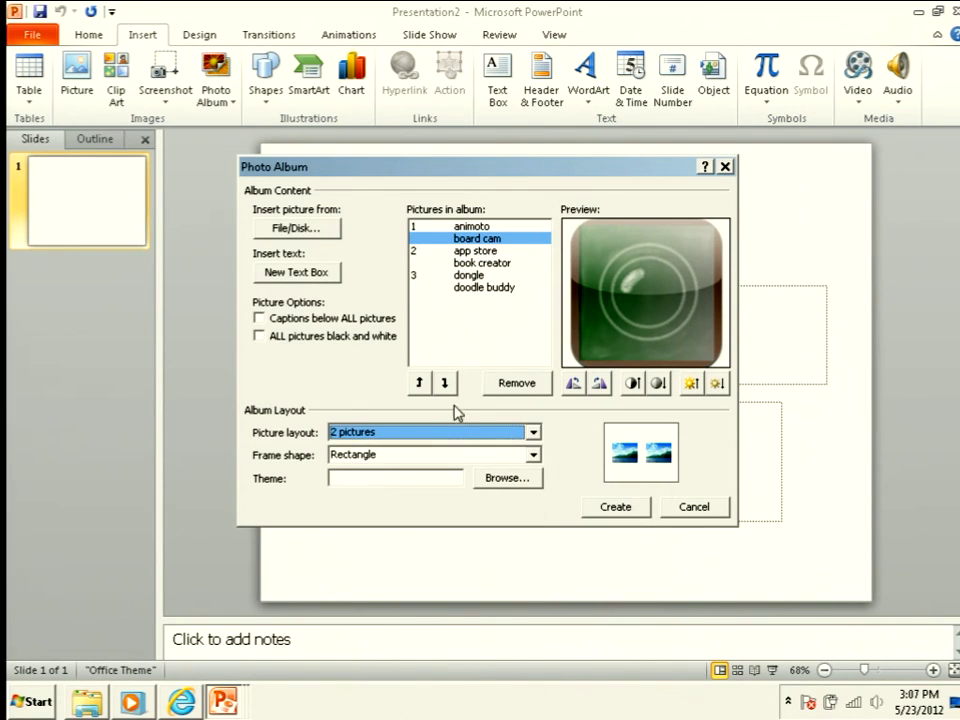
click(614, 508)
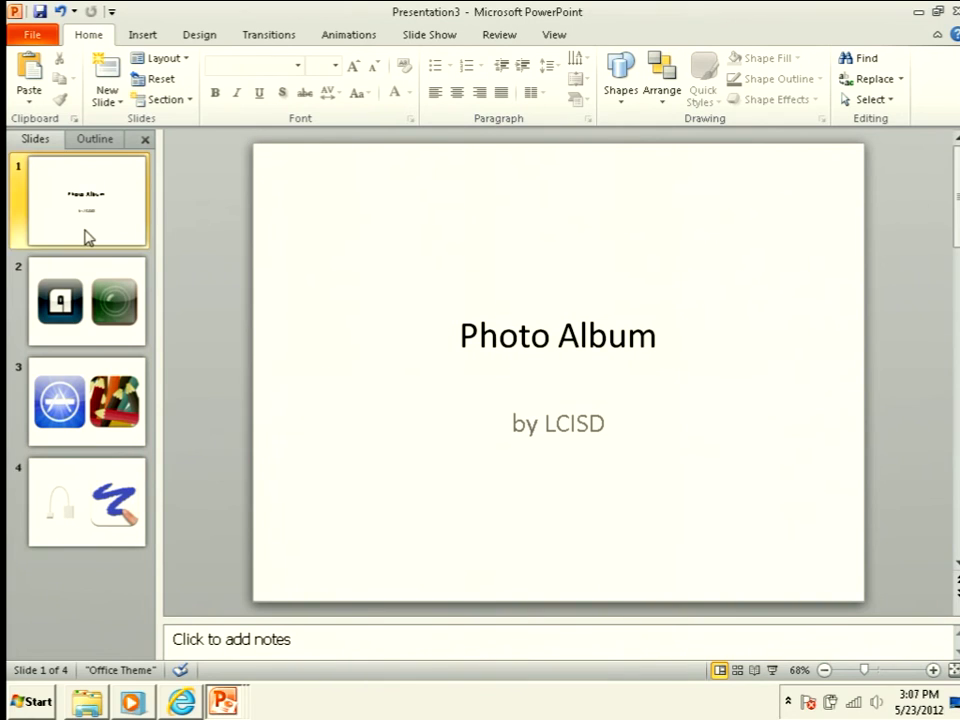
- Look through the album's picture slides and reposition the dongle picture on slide 4
click(120, 304)
click(97, 385)
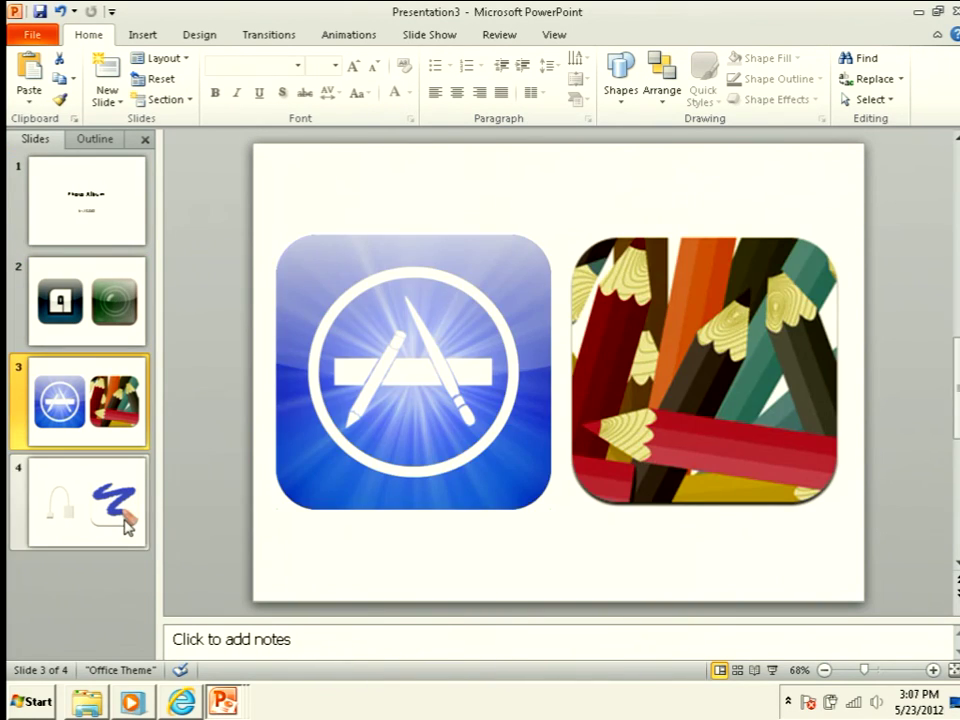
click(127, 525)
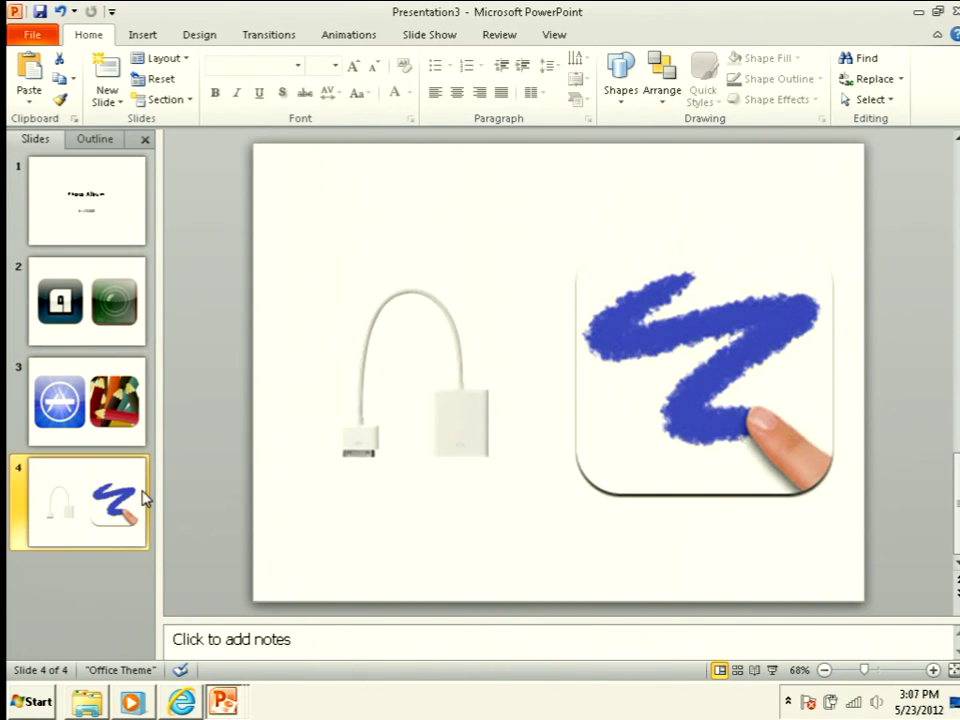
click(389, 374)
drag(448, 287, 391, 352)
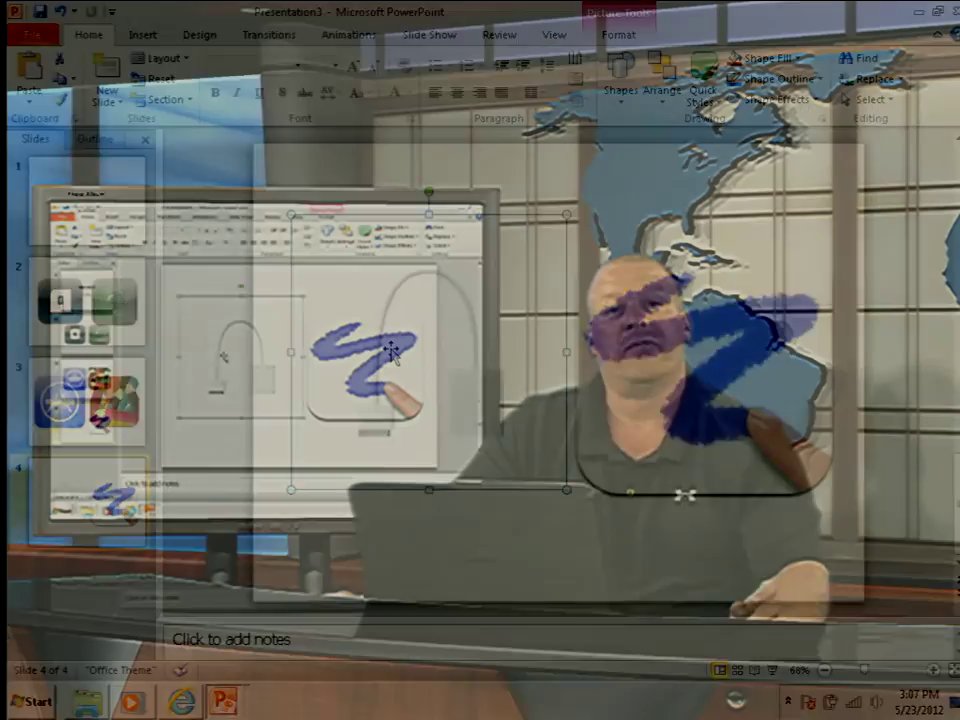